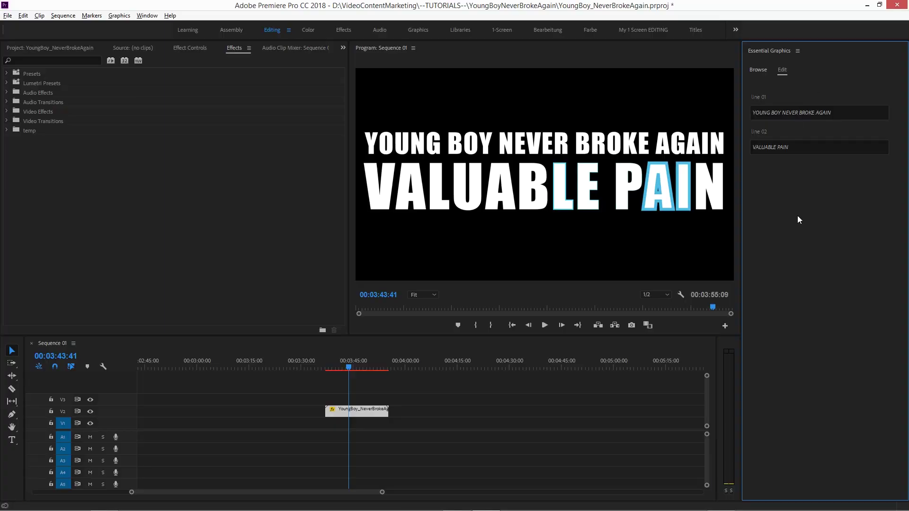
Step: Change the title lines to 'PLEASE CONSIDER SUBSCRIBING' and 'VIDEO MARK', then play the sequence
click(794, 109)
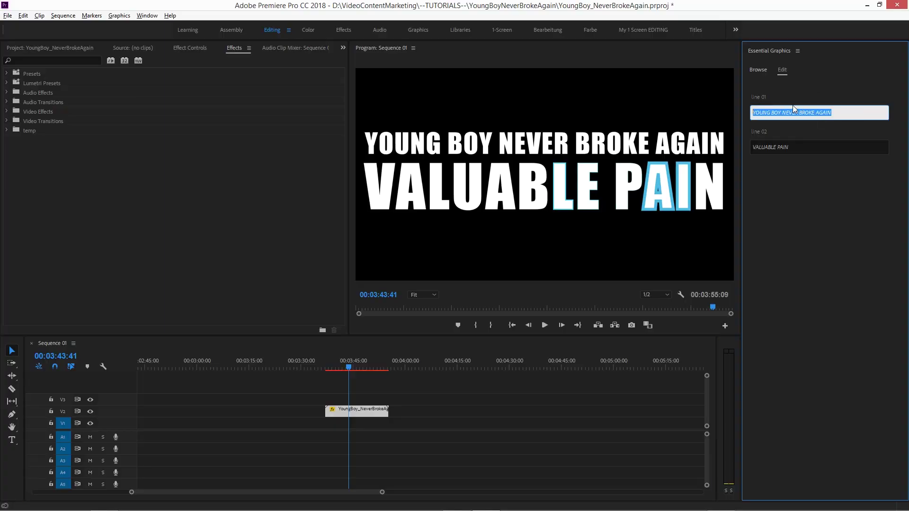
text(PLEASE CONSIDER SUBSCRI)
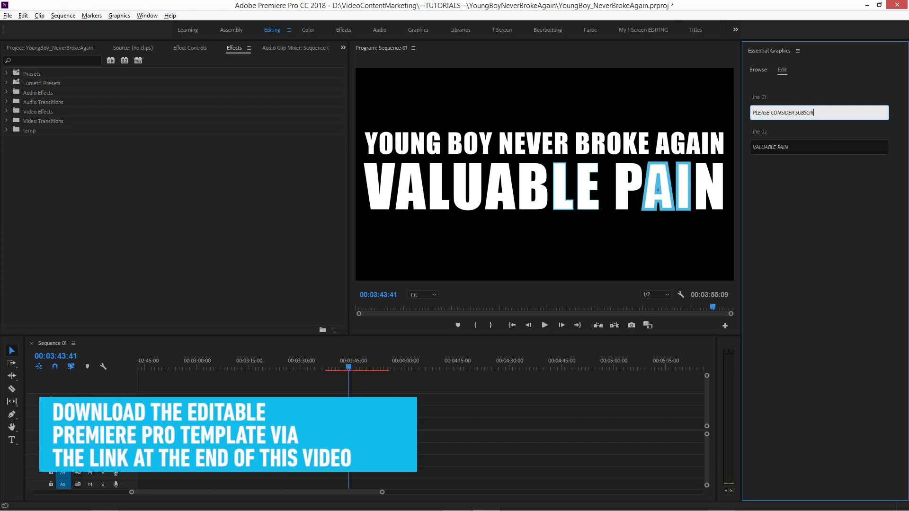
text(BING)
click(817, 151)
key(ctrl+a)
text(V)
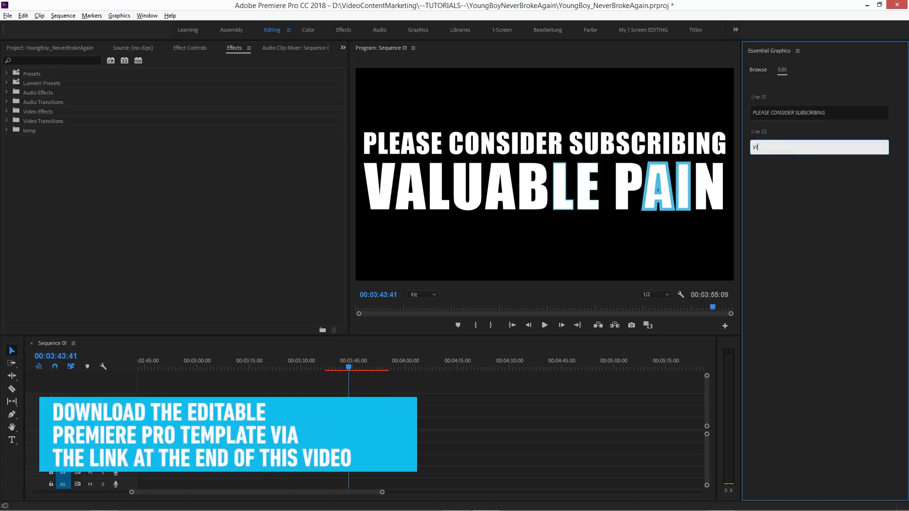
text(IDEO MARK)
click(357, 384)
key(space)
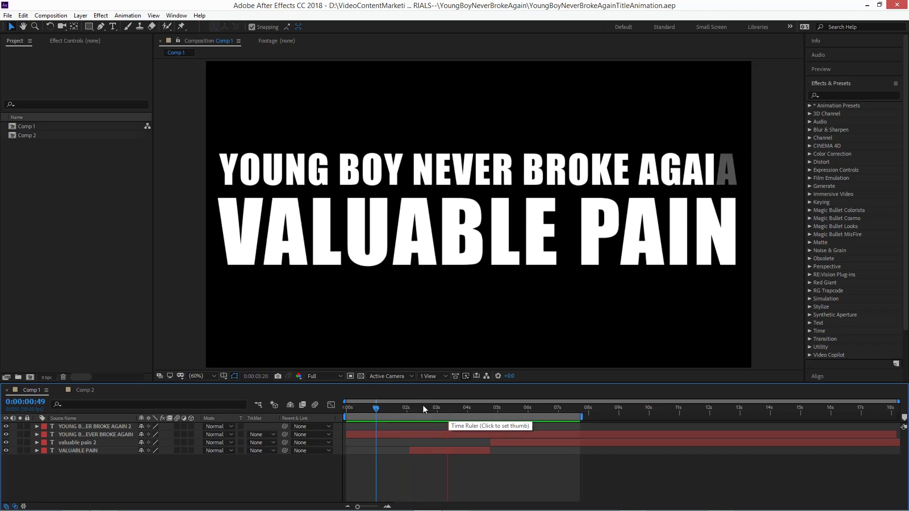
Step: Switch the timeline to the empty Comp 2 composition
click(86, 390)
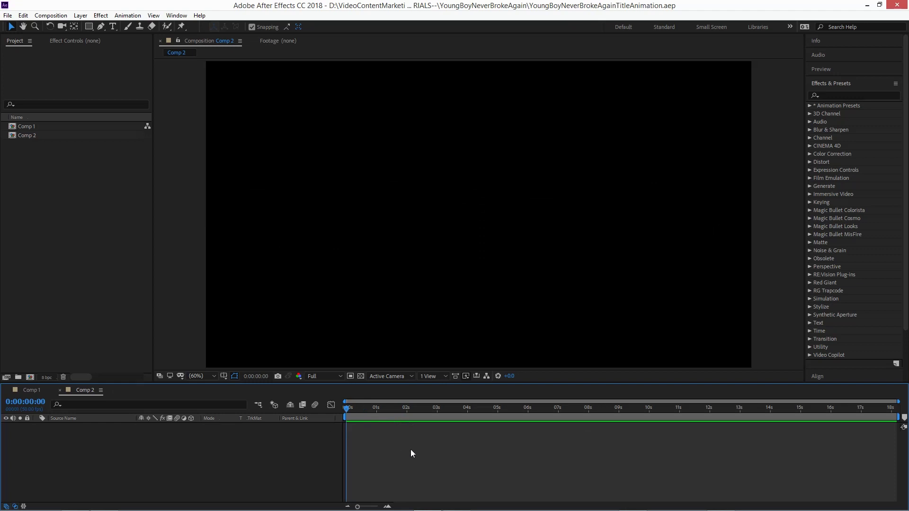
Step: Draw a paragraph text box in Impact and type 'YOUNG BOY NEVER BROKE AGAIN' across the upper comp
click(113, 26)
drag(214, 141, 742, 229)
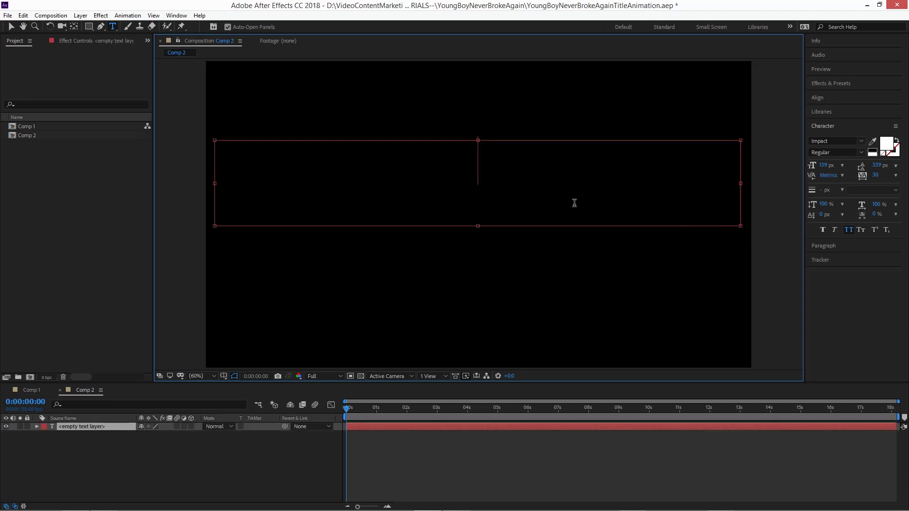
click(843, 142)
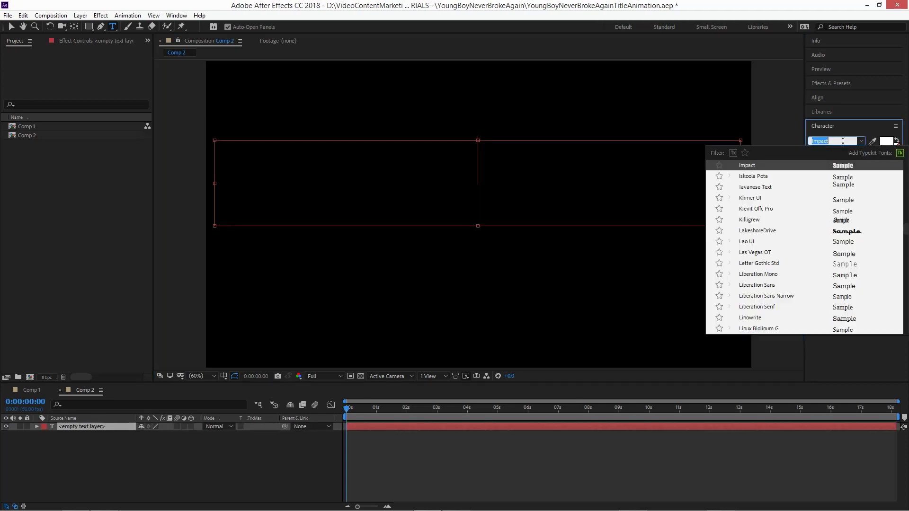
click(783, 164)
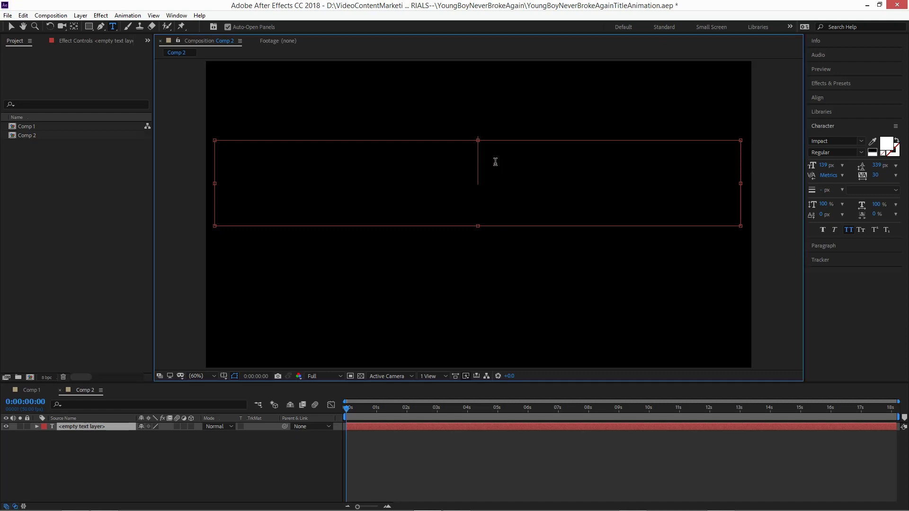
text(YOUN)
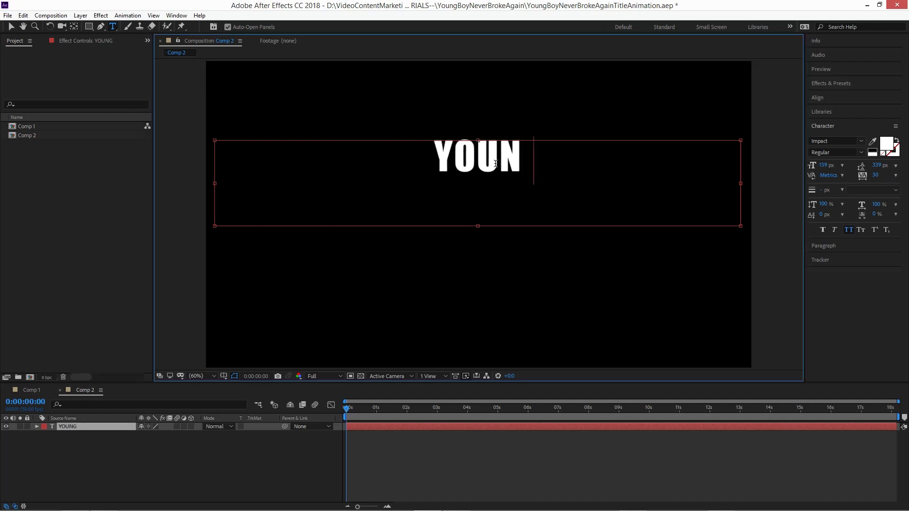
text(G BOY N)
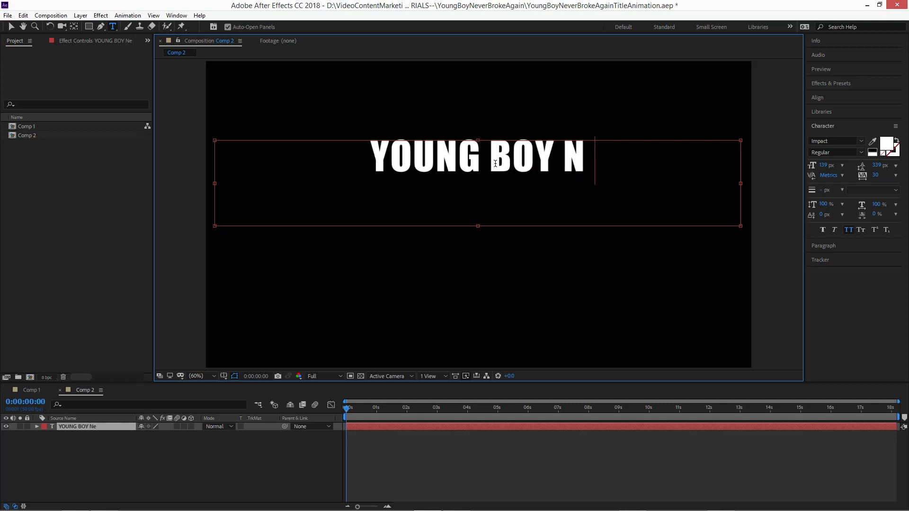
text(eVER BrOKE AGAIN)
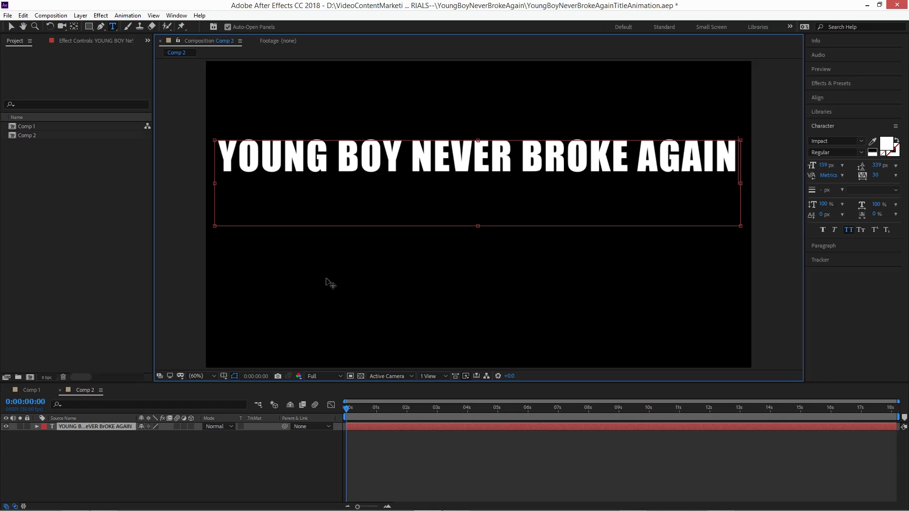
click(271, 472)
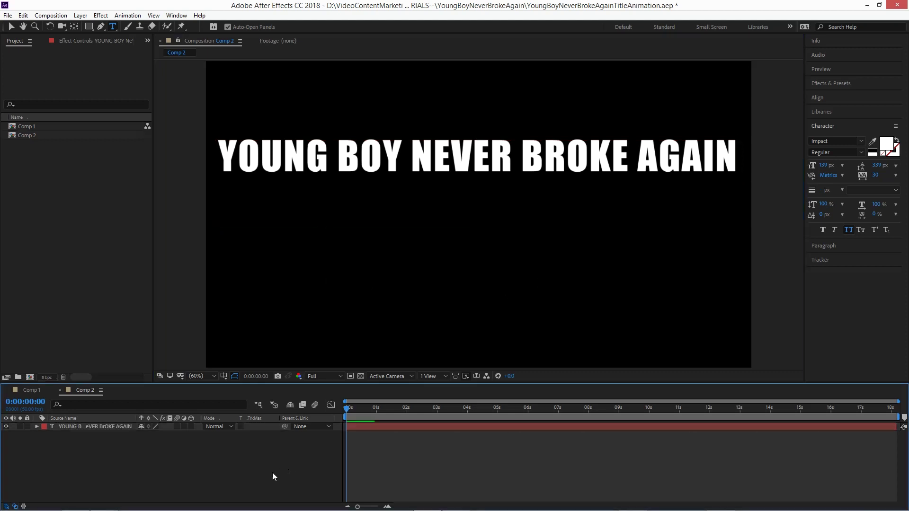
Step: Duplicate the YOUNG BOY text layer and move the copy down below the first line
click(91, 431)
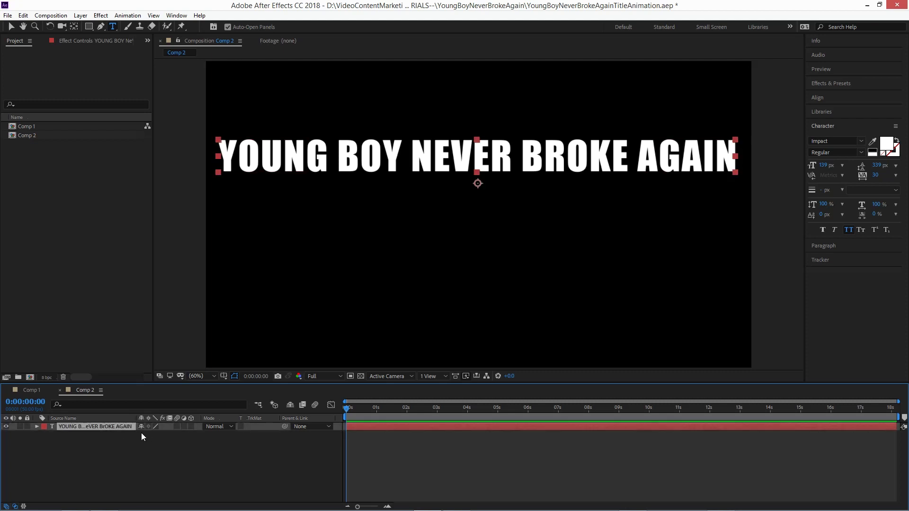
key(ctrl+d)
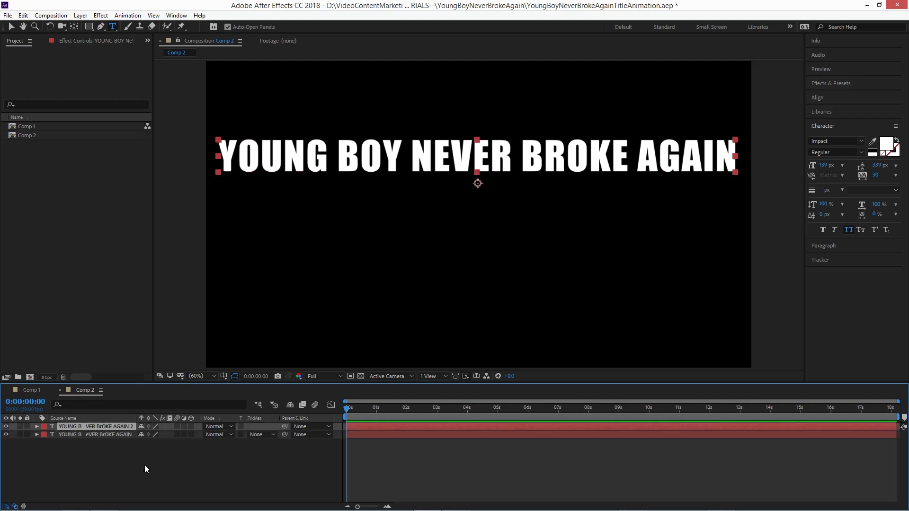
click(99, 434)
key(v)
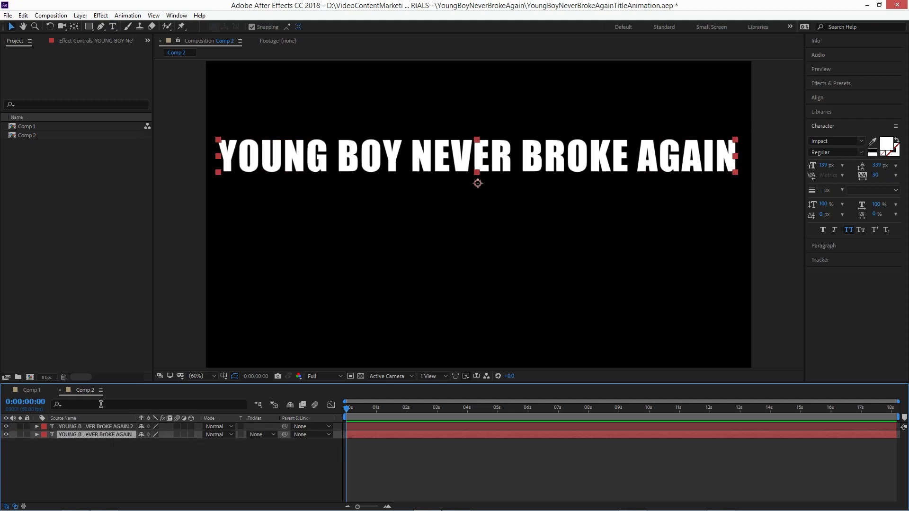
drag(386, 164, 382, 219)
Step: Retype the copy as 'VALUABLE PAIN' and enlarge it to 299 px
double_click(53, 433)
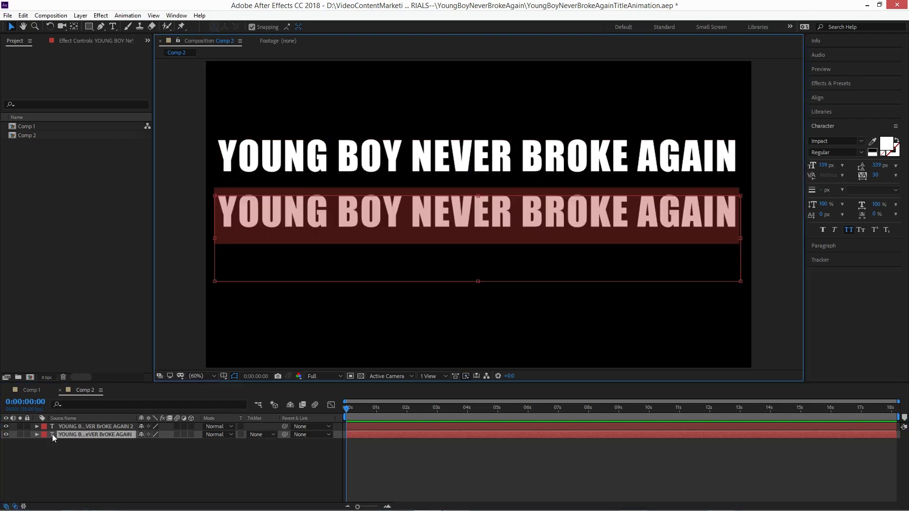
text(VA)
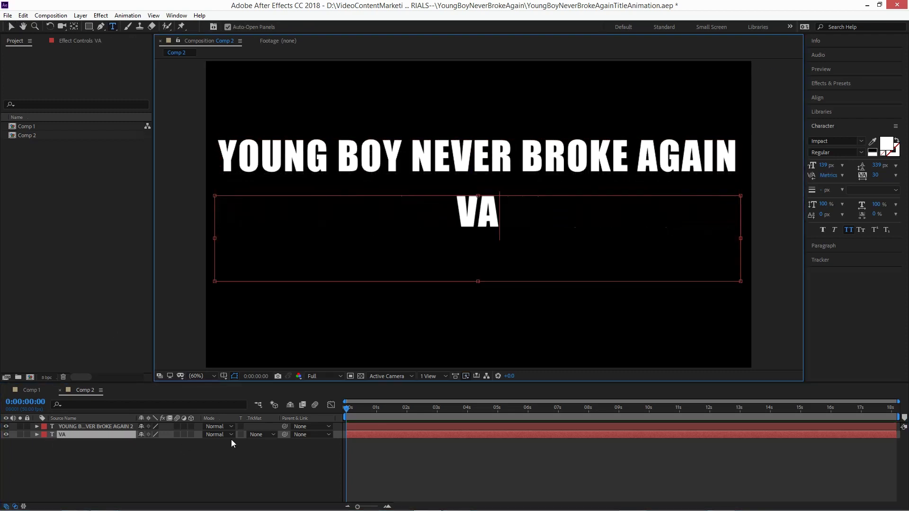
text(LUAB)
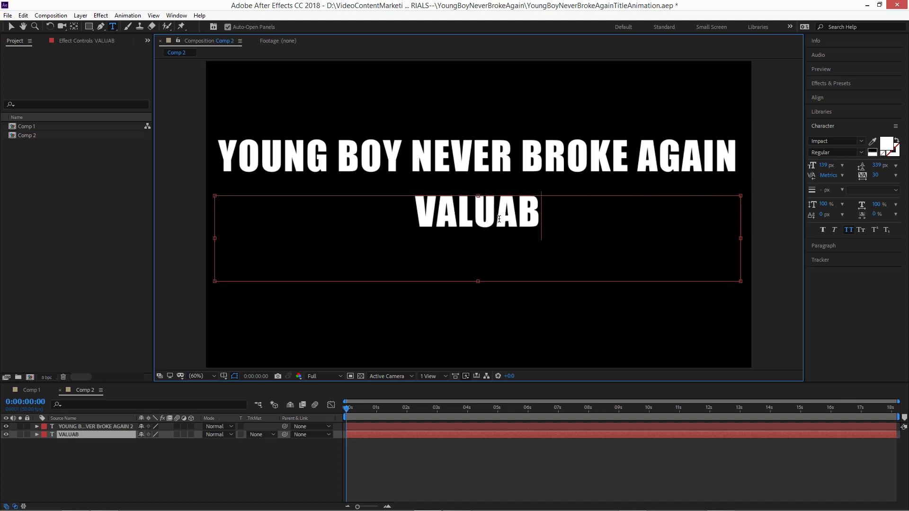
text(LE PAIN)
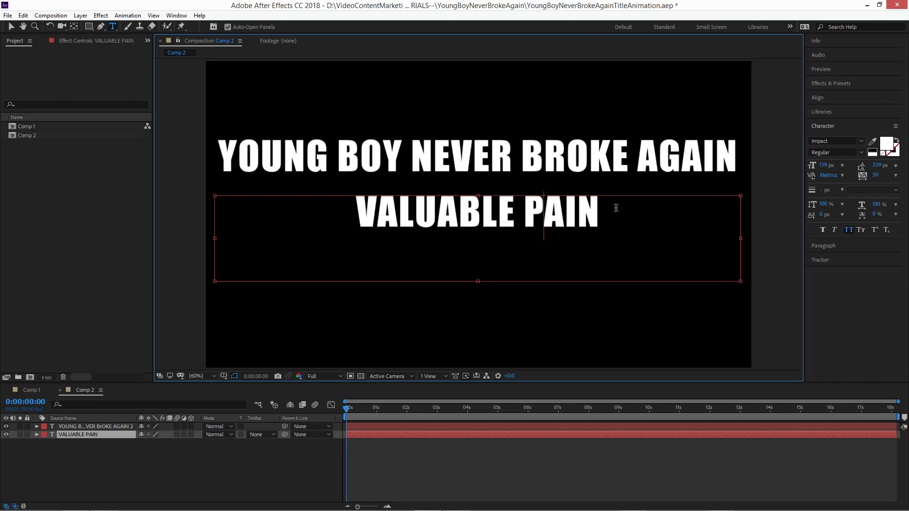
drag(616, 208, 299, 214)
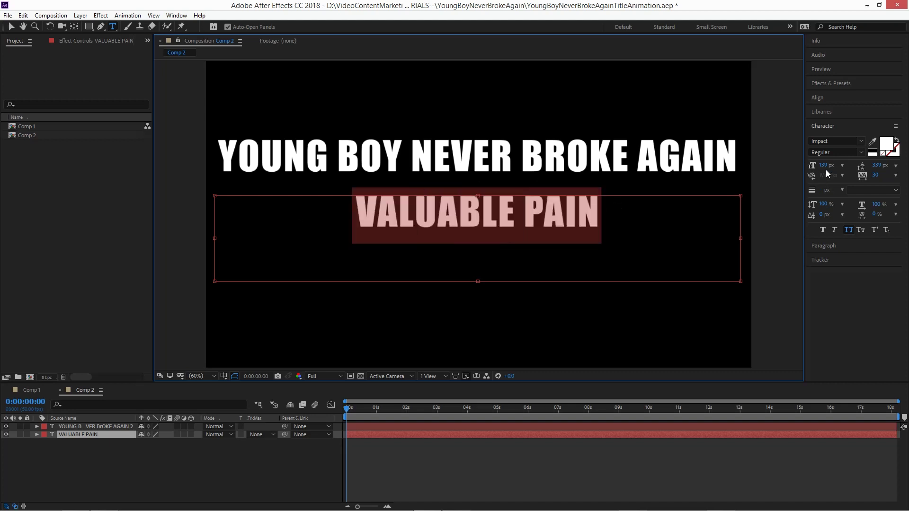
drag(826, 170, 888, 154)
click(163, 478)
Step: Nudge VALUABLE PAIN up under the first line, then shift both lines down together
click(87, 436)
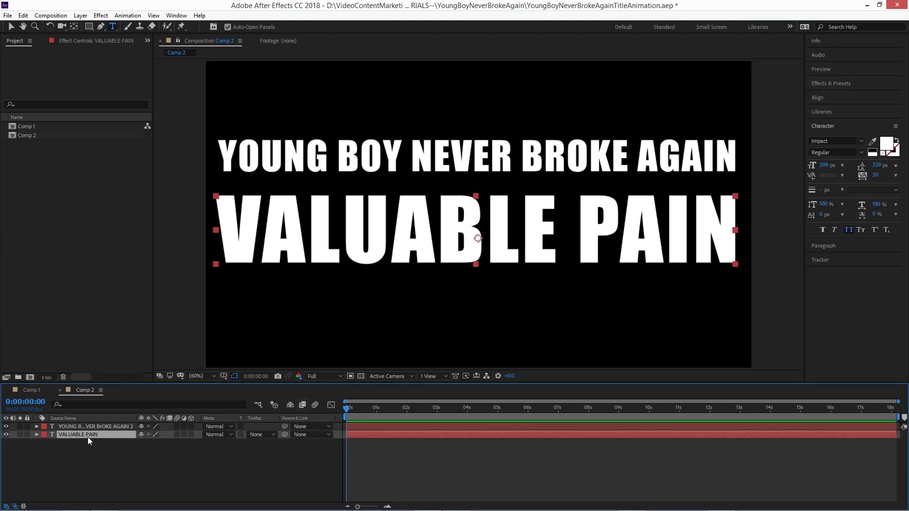
key(Up)
key(Up)
key(Up)
key(shift+Up)
key(shift+Up)
key(shift+Up)
key(shift+Up)
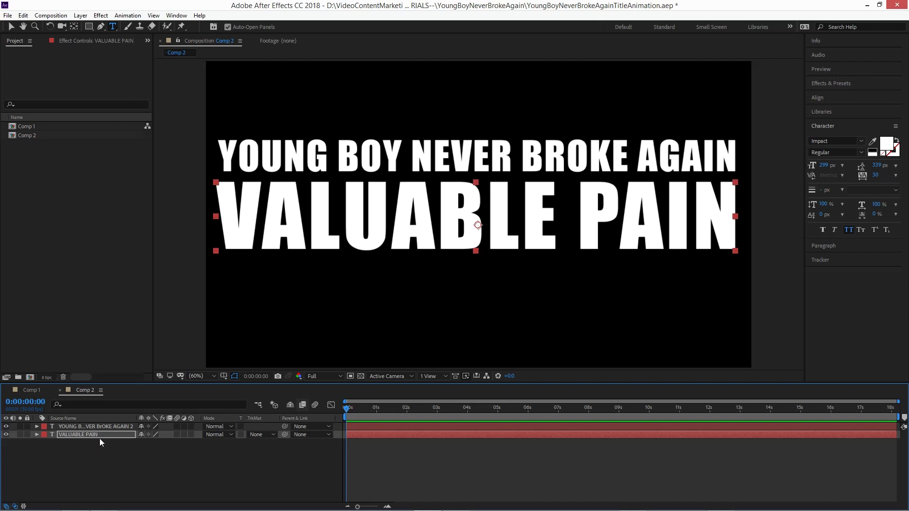
click(84, 427)
shift+click(80, 435)
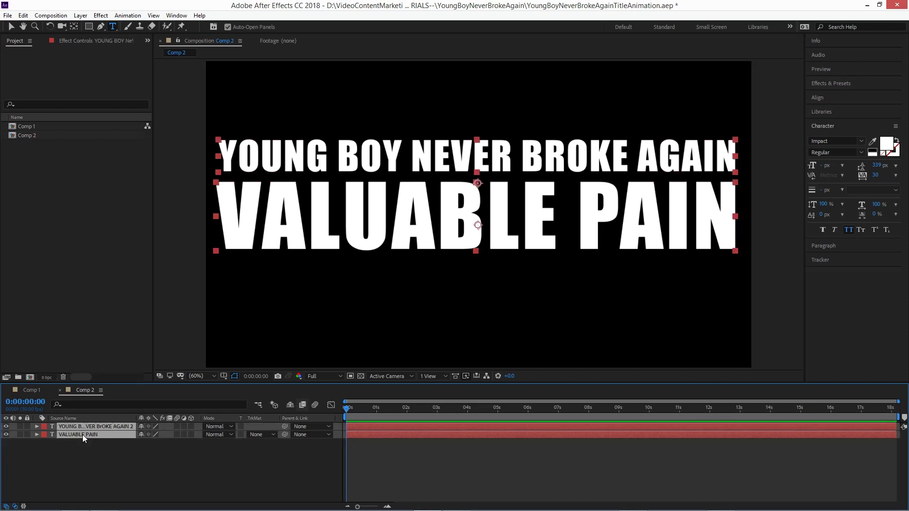
key(shift+Down)
key(shift+Down)
key(shift+Down)
key(shift+Down)
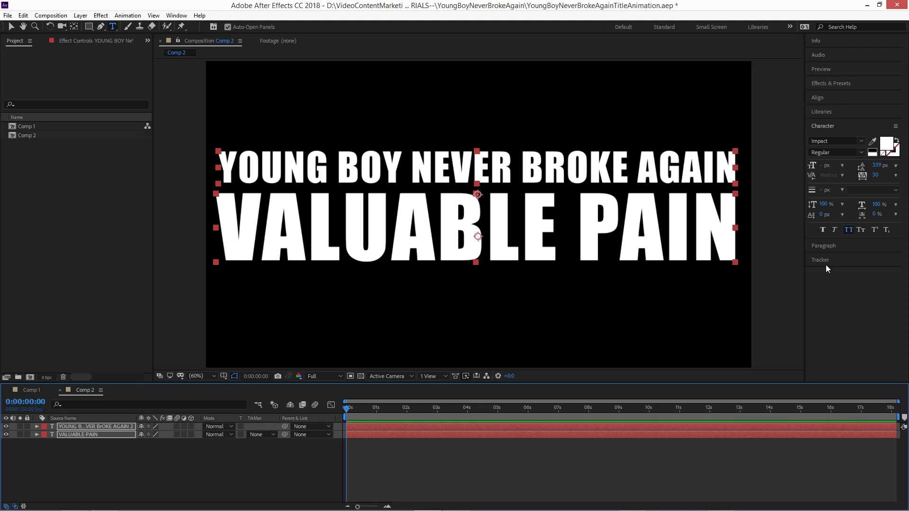
Step: Bring up the paragraph alignment settings for the YOUNG BOY line and hide the VALUABLE PAIN layer
click(830, 246)
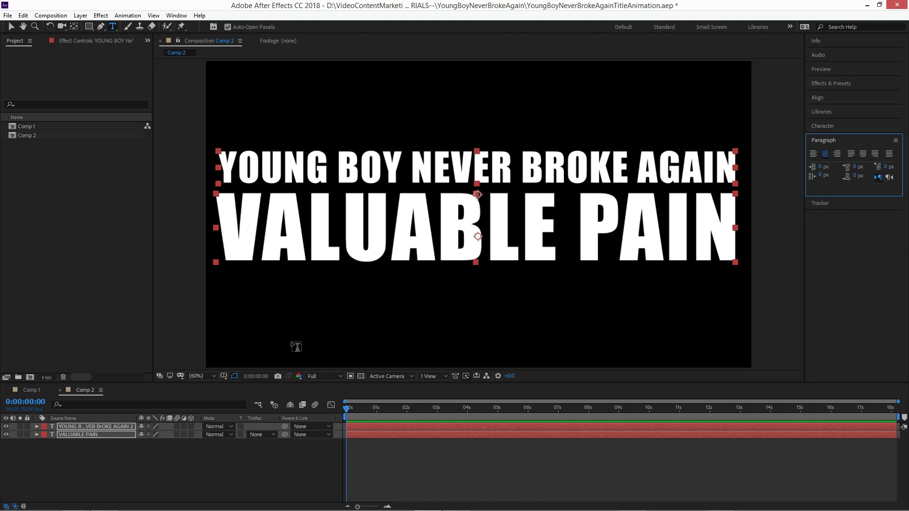
click(139, 482)
click(107, 427)
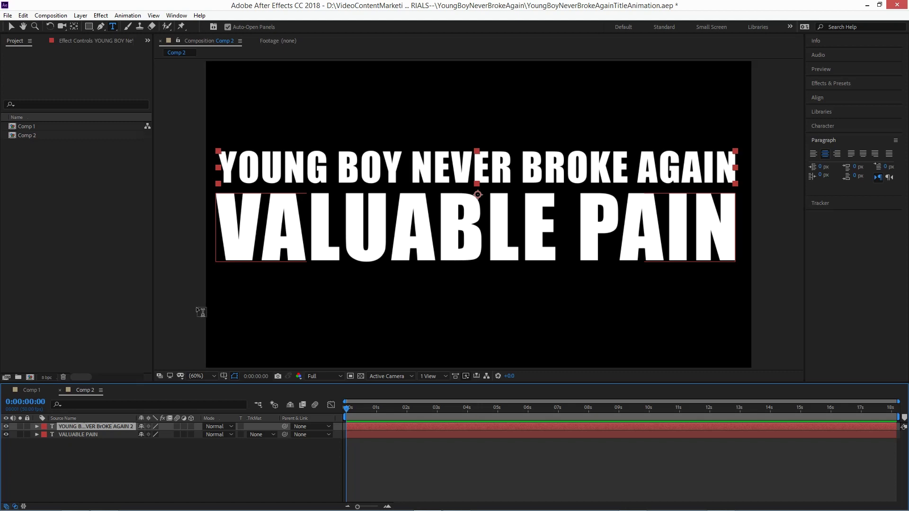
click(106, 462)
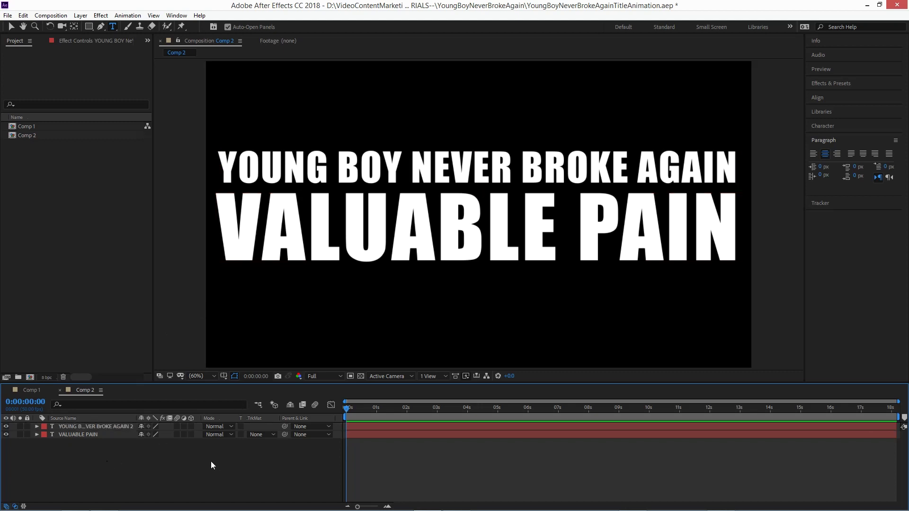
click(6, 435)
Step: Apply the Decoder Fade In preset to the YOUNG BOY NEVER BROKE AGAIN layer
click(95, 426)
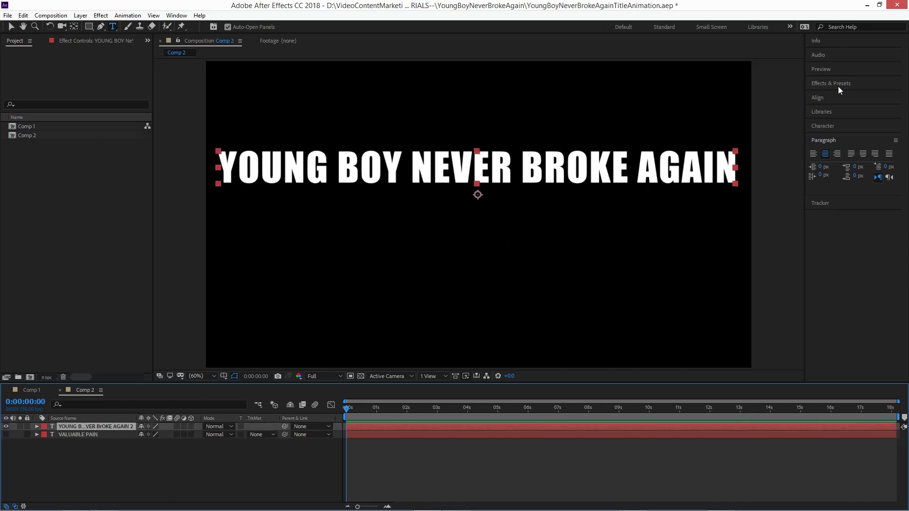
click(839, 87)
click(841, 96)
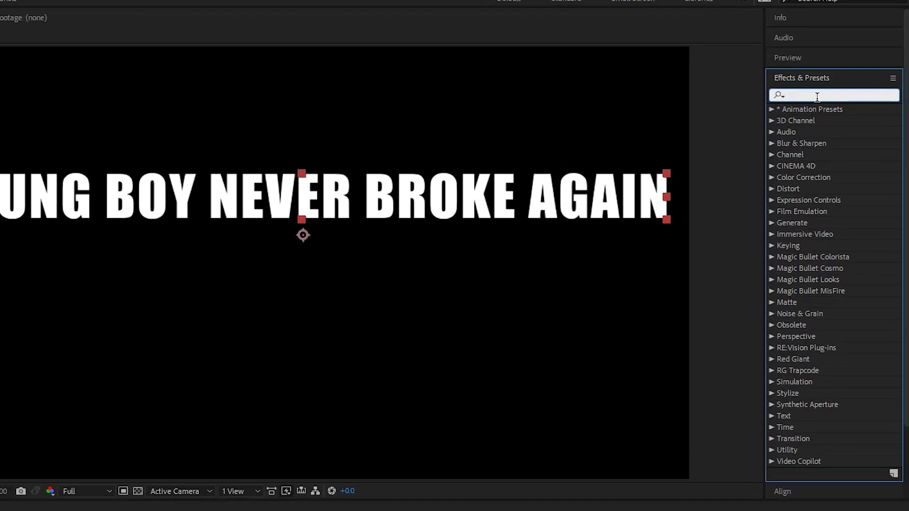
text(deco)
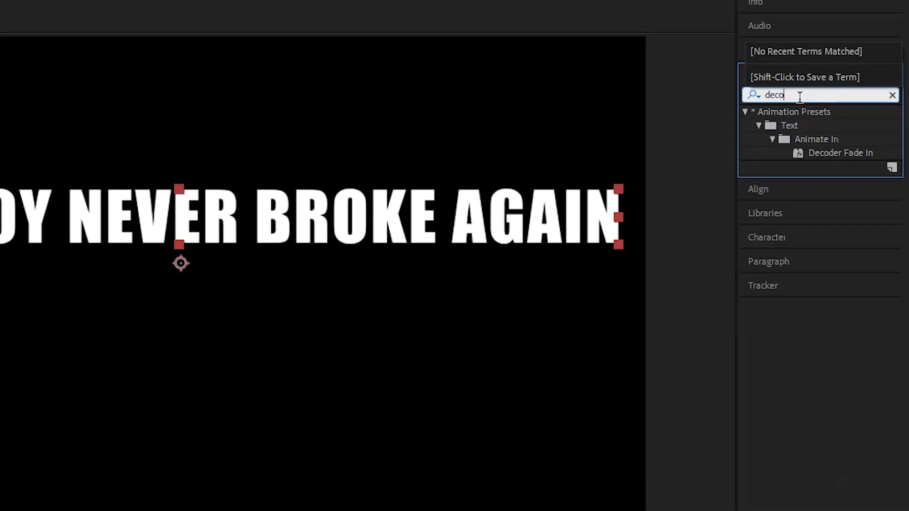
double_click(837, 152)
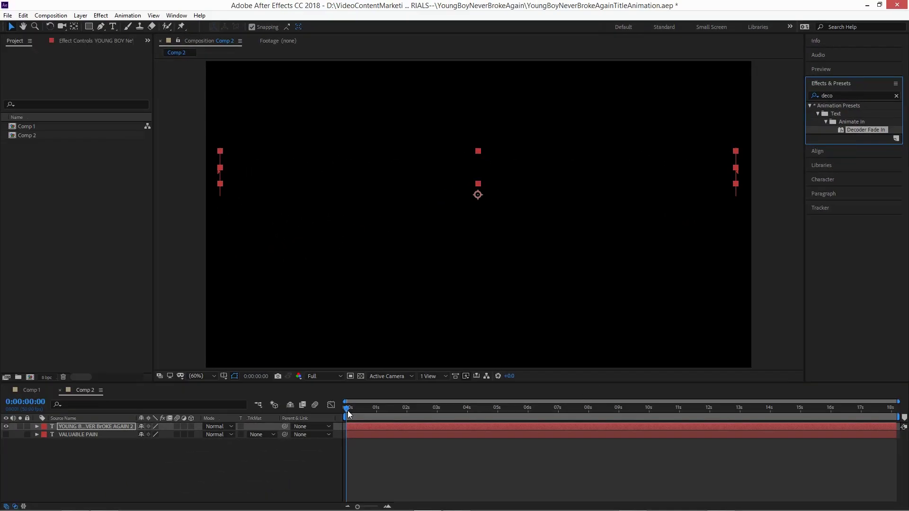
Step: Preview the decoding animation, then show and select the VALUABLE PAIN layer again
drag(347, 415, 468, 440)
key(n)
click(419, 443)
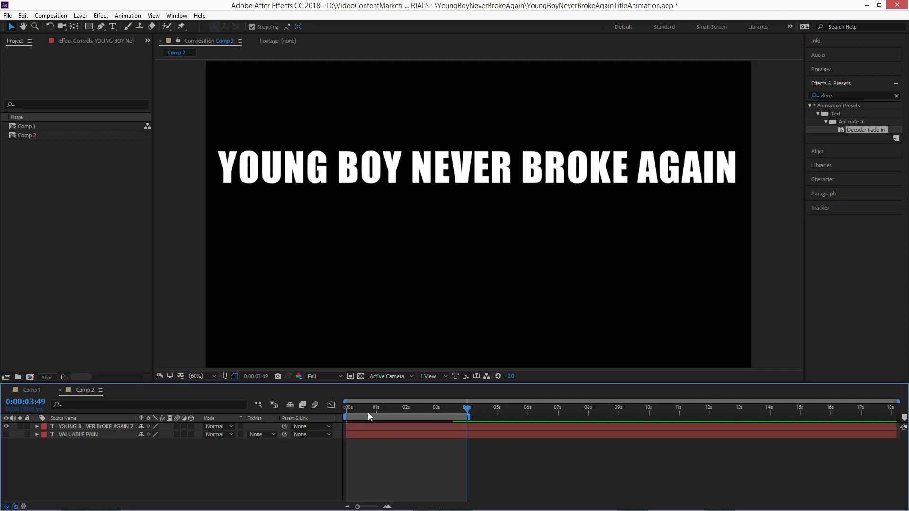
drag(368, 409, 330, 403)
key(space)
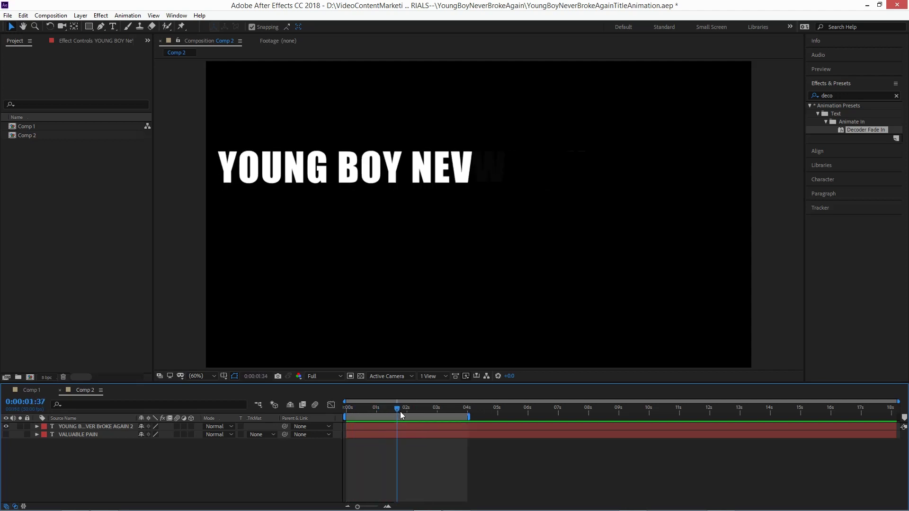
key(space)
click(5, 435)
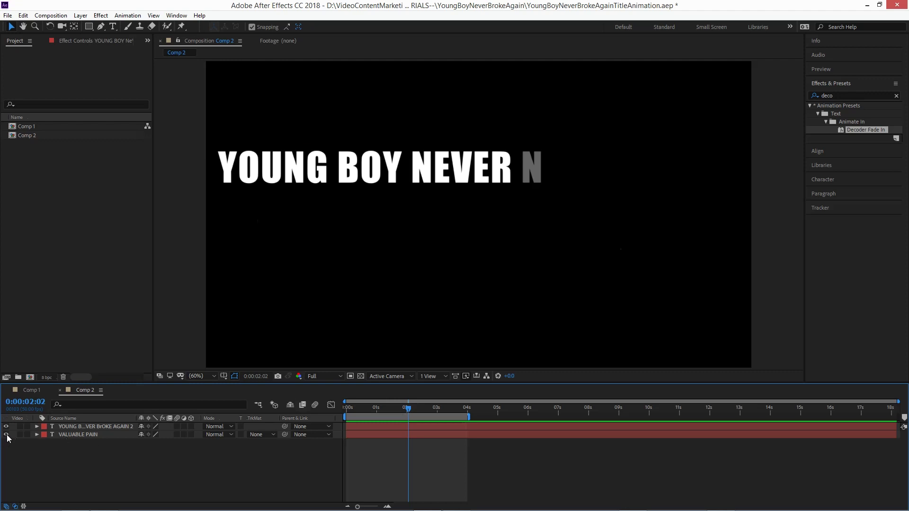
click(77, 434)
Step: Search 'wipe', apply Wipe In To Center to VALUABLE PAIN, and scrub to check it
click(838, 95)
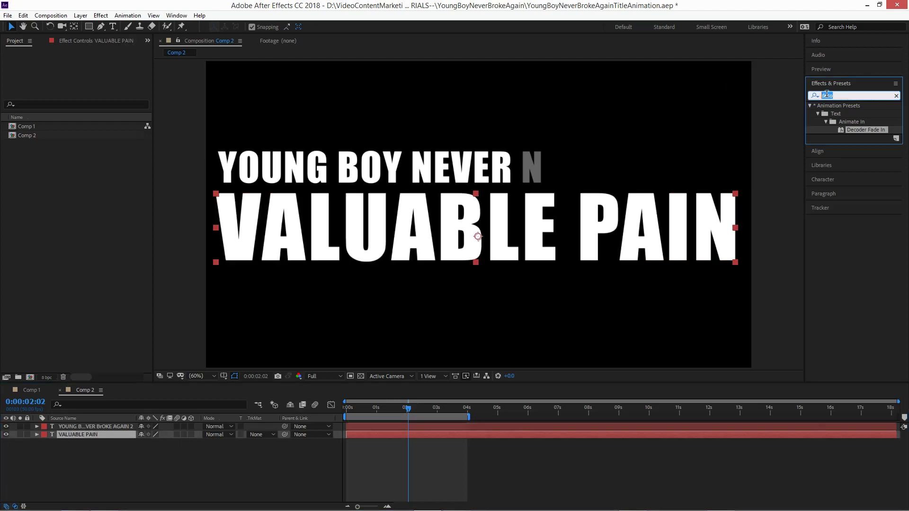
text(wipe into)
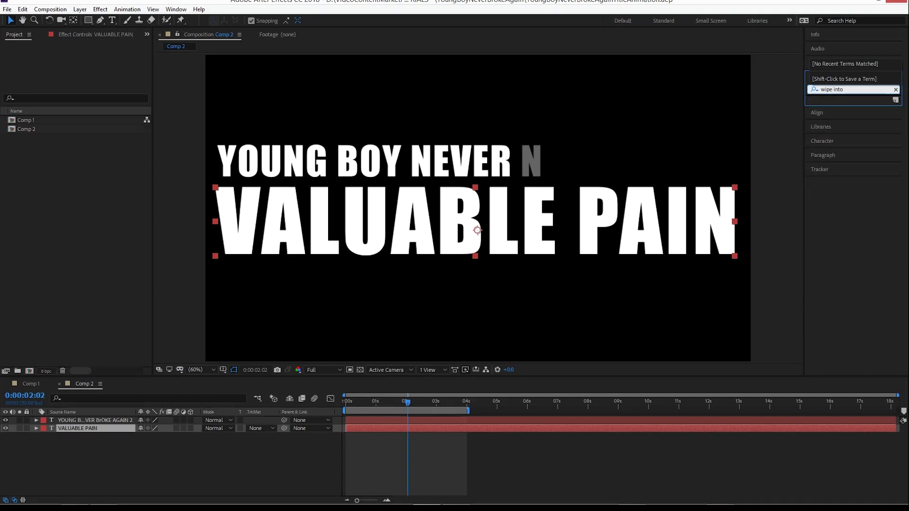
key(BackSpace)
key(BackSpace)
key(BackSpace)
key(BackSpace)
key(BackSpace)
text(to)
key(Return)
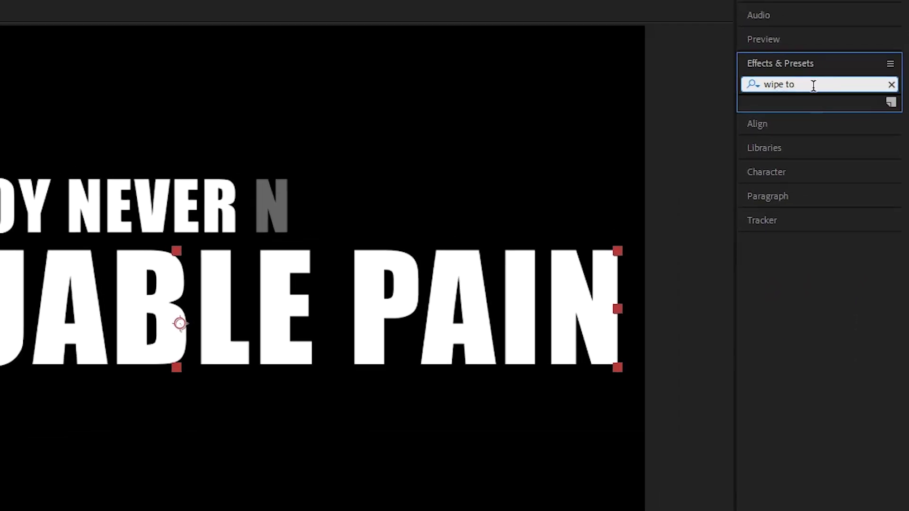
key(BackSpace)
key(BackSpace)
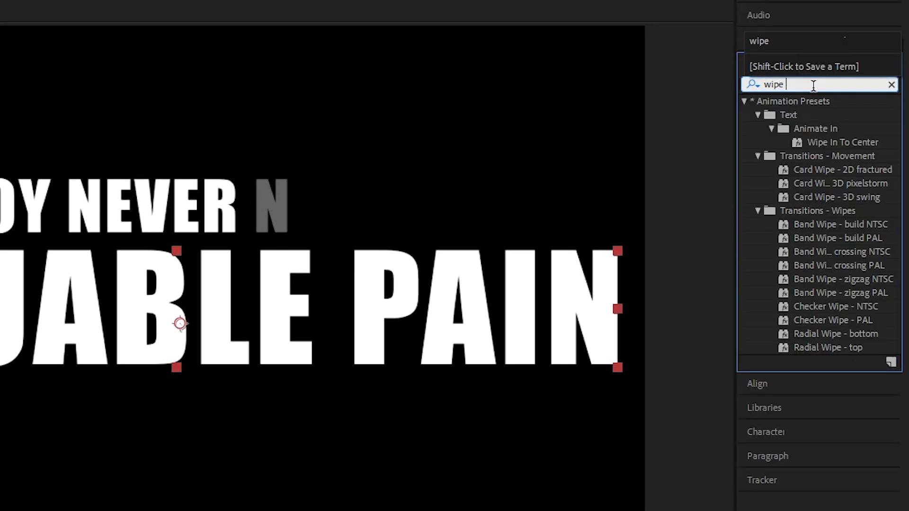
double_click(864, 141)
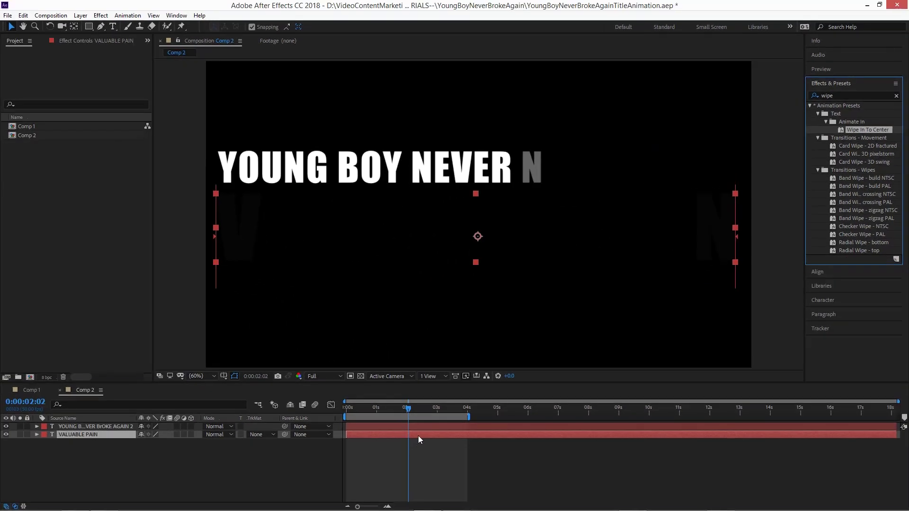
drag(409, 410, 364, 436)
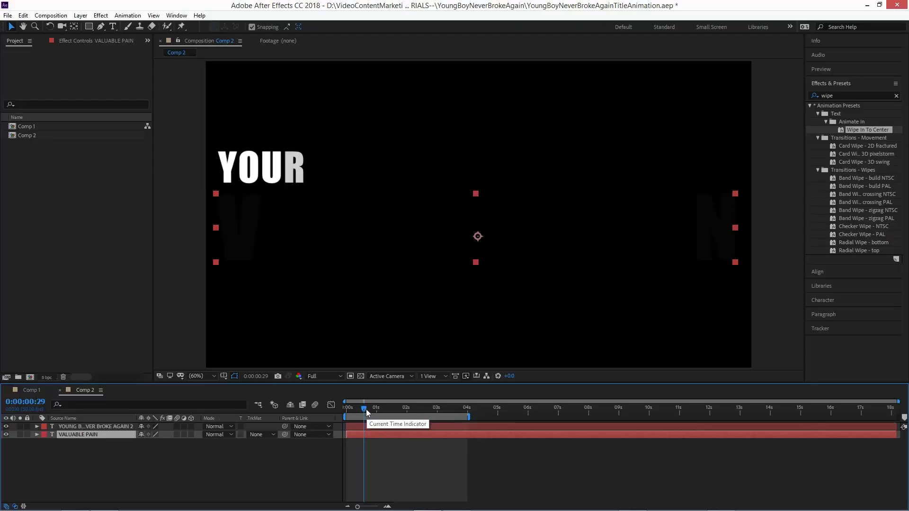
drag(366, 409, 411, 425)
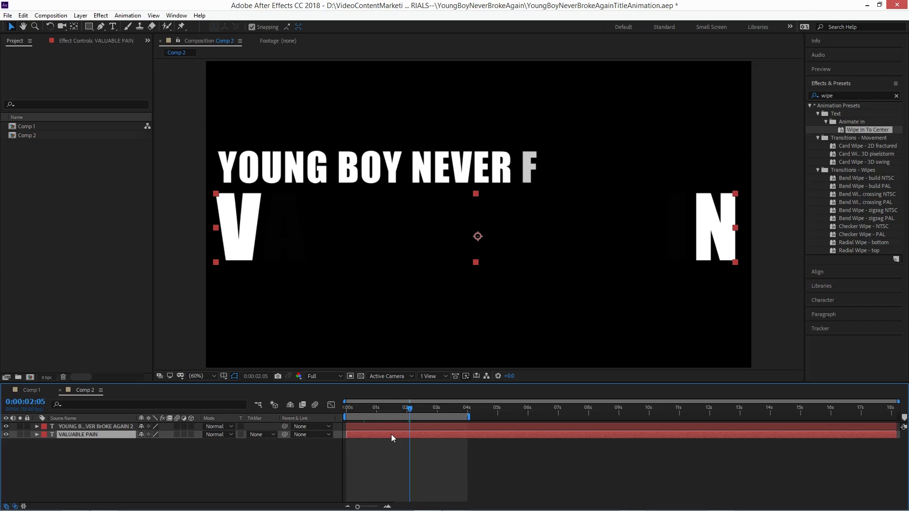
Step: Split VALUABLE PAIN at 0:00:02:05, delete the earlier piece, and review the playback
key(ctrl+shift+d)
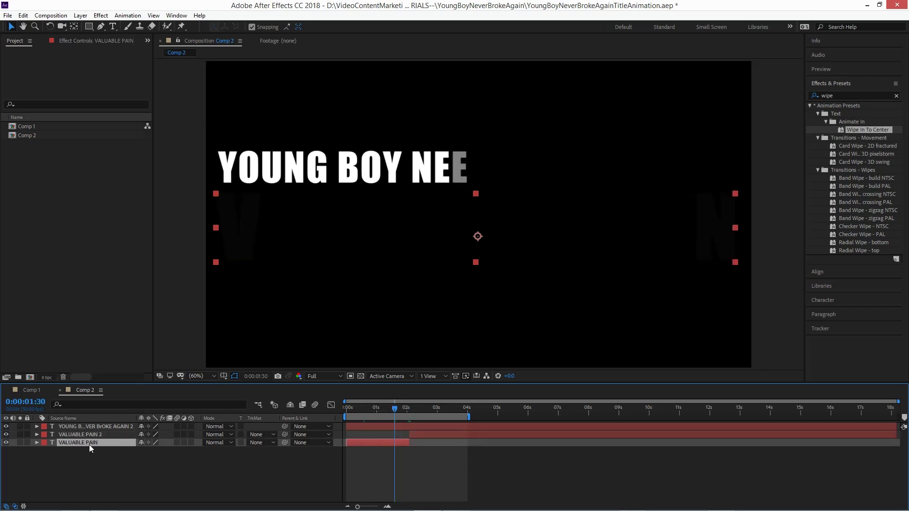
key(Delete)
click(392, 428)
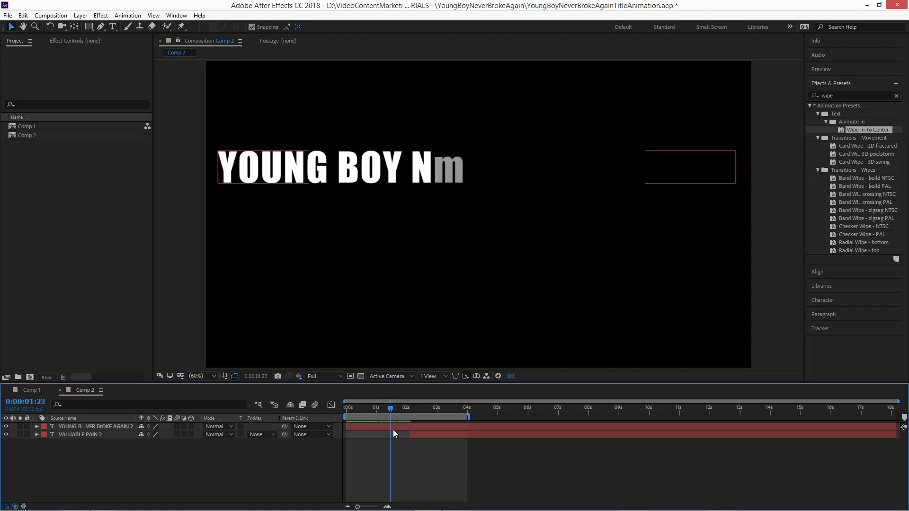
key(space)
drag(430, 418, 594, 432)
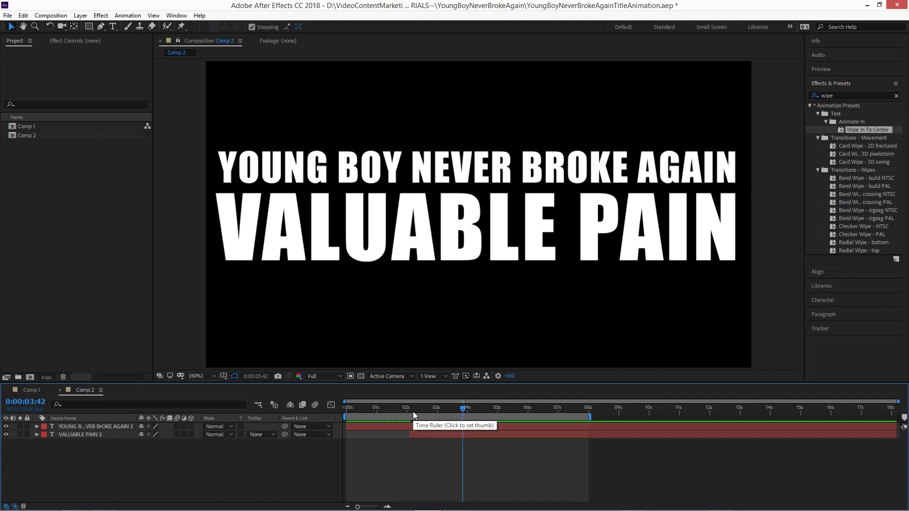
drag(412, 411, 454, 423)
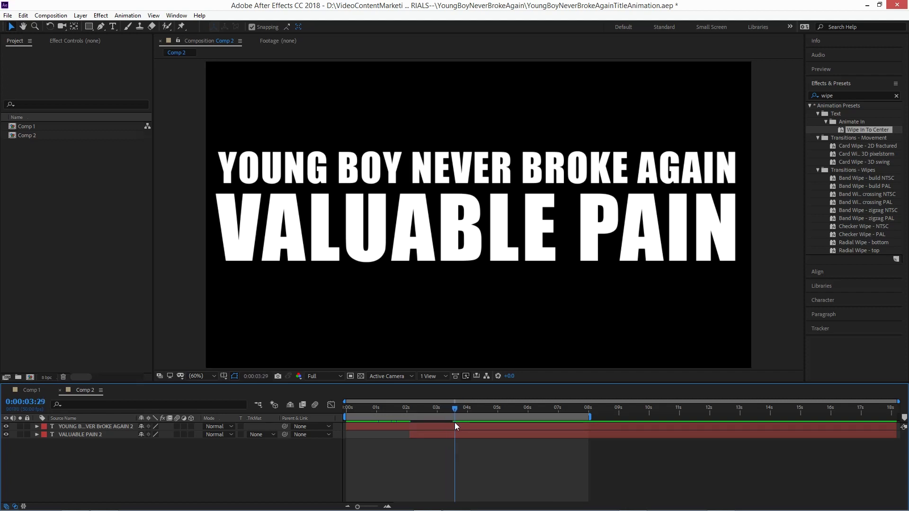
Step: Split the YOUNG BOY NEVER BROKE AGAIN layer at 0:00:03:29
click(473, 427)
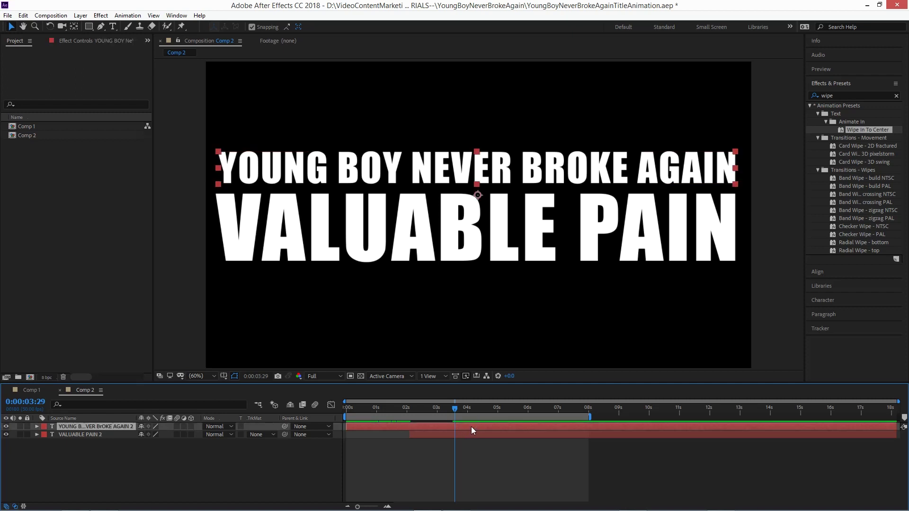
key(ctrl+shift+d)
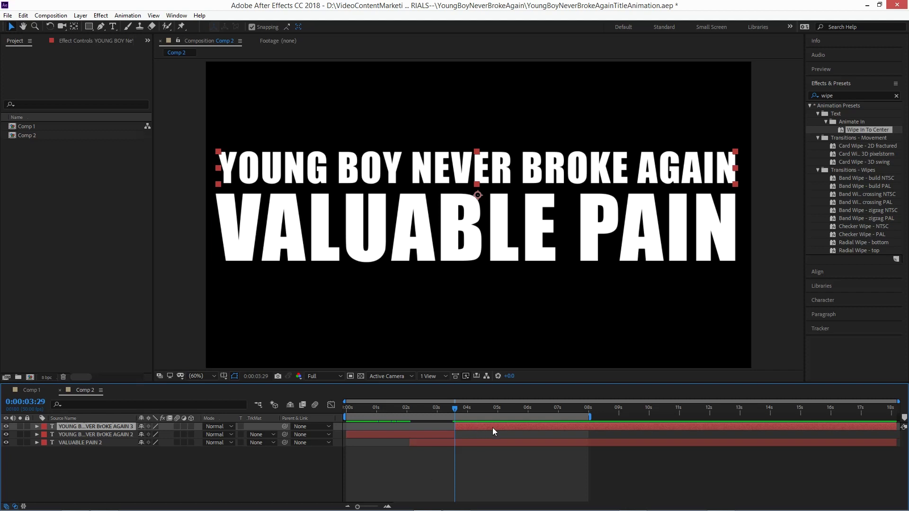
Step: Search 'stroke' and apply Wiggly Stroke Width to the later YOUNG BOY layer piece
drag(841, 96, 803, 96)
text(wiggl)
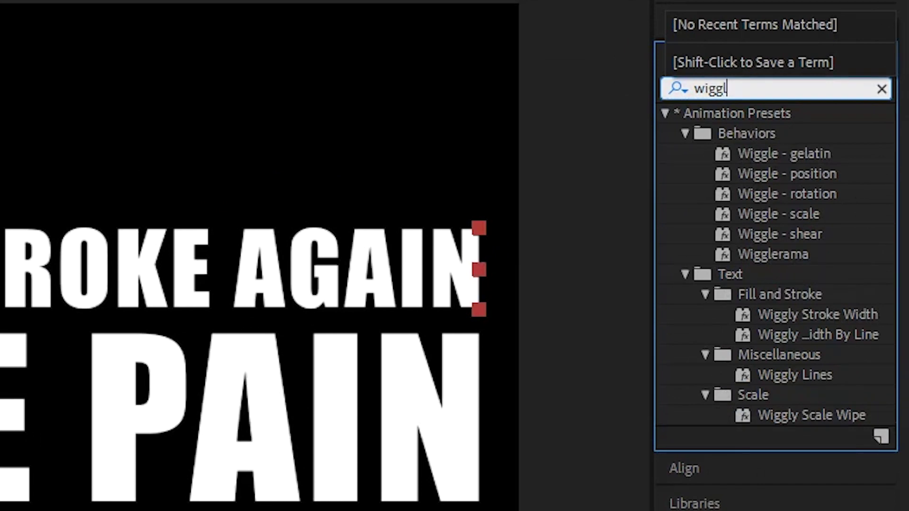
text(e)
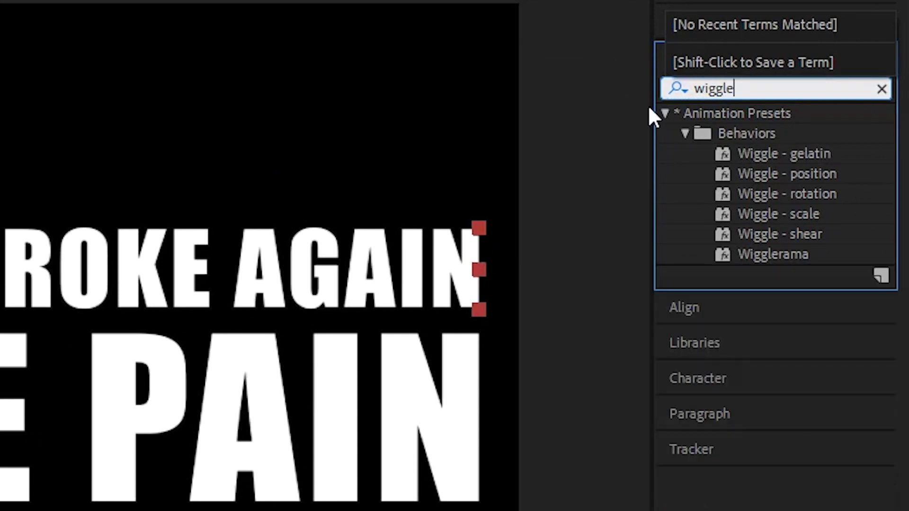
drag(747, 99, 649, 98)
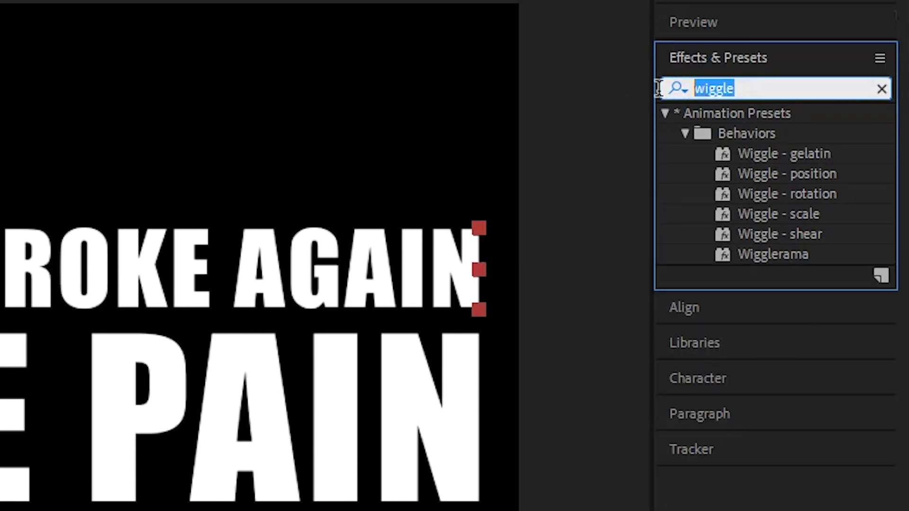
text(stroke)
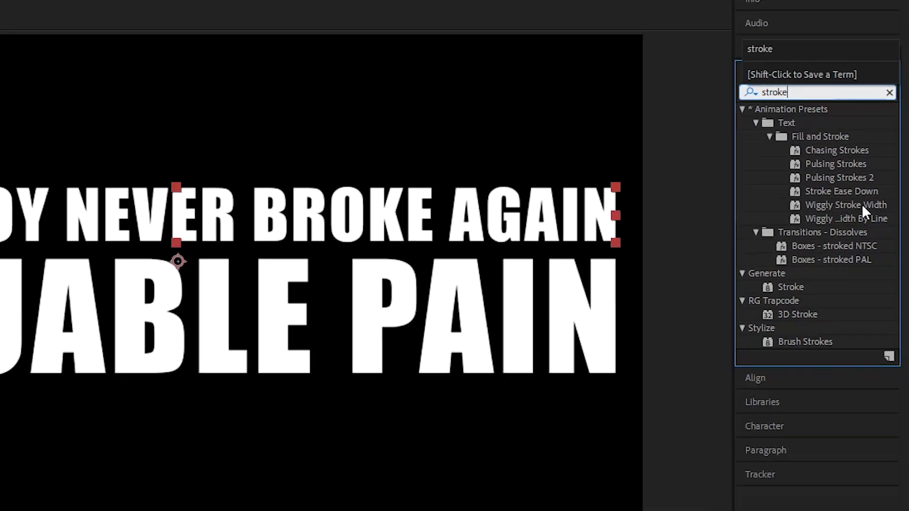
double_click(862, 204)
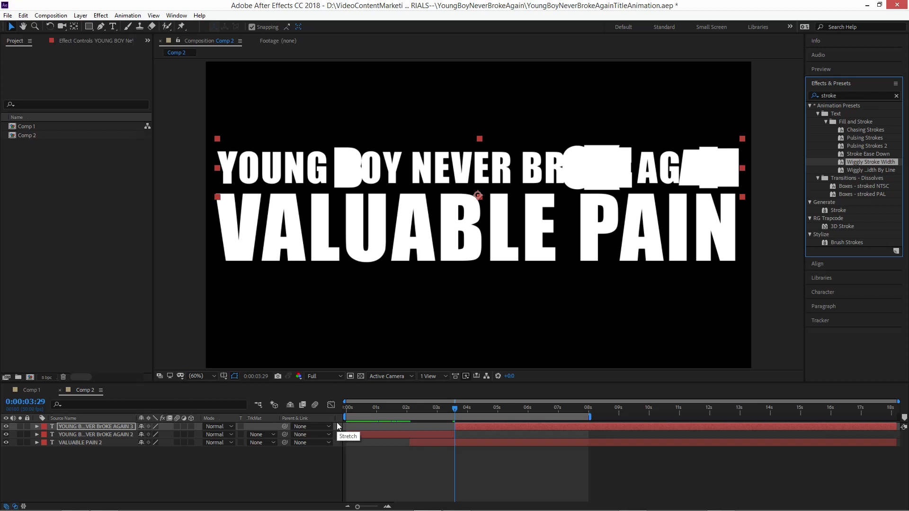
Step: Set the later top-line layer's Base Stroke colour to red, FF0000
click(37, 427)
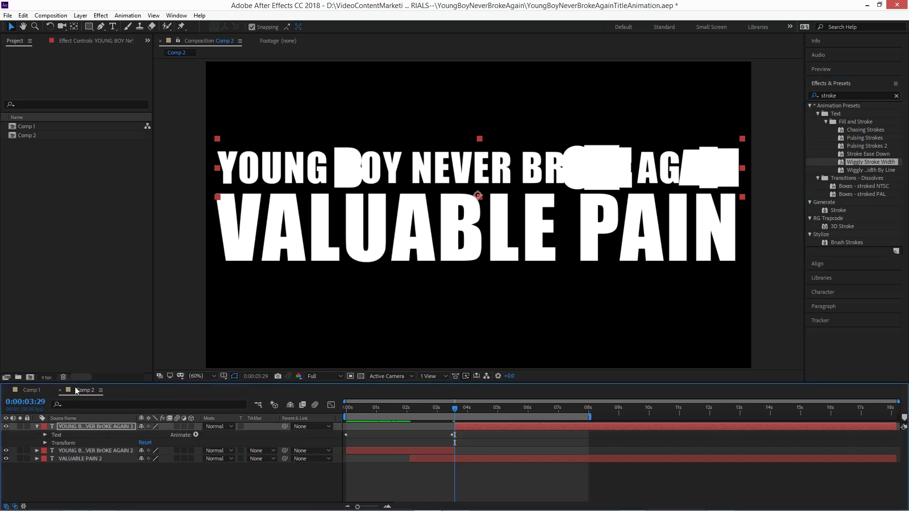
drag(77, 383, 92, 305)
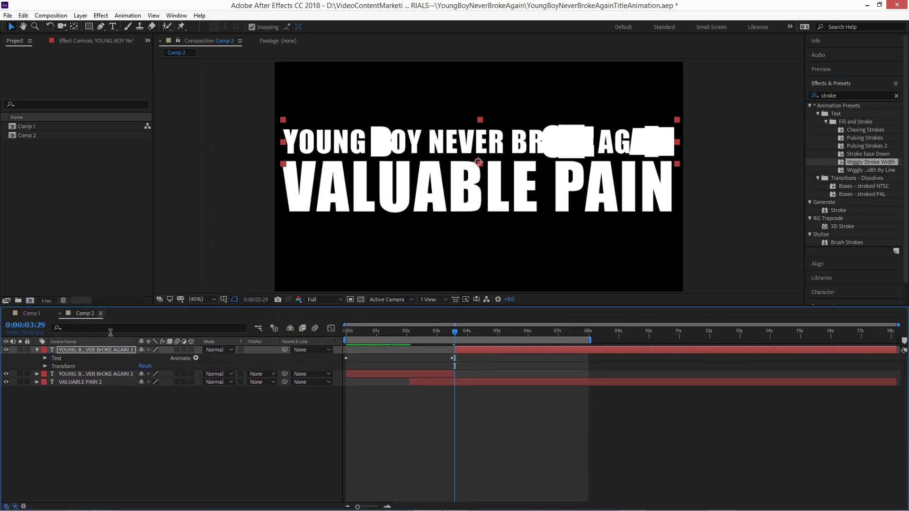
click(45, 358)
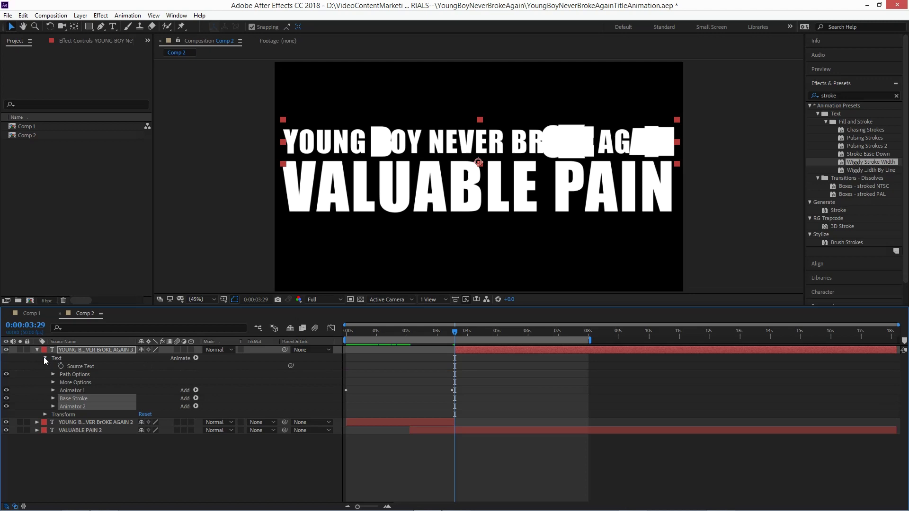
click(91, 451)
click(53, 398)
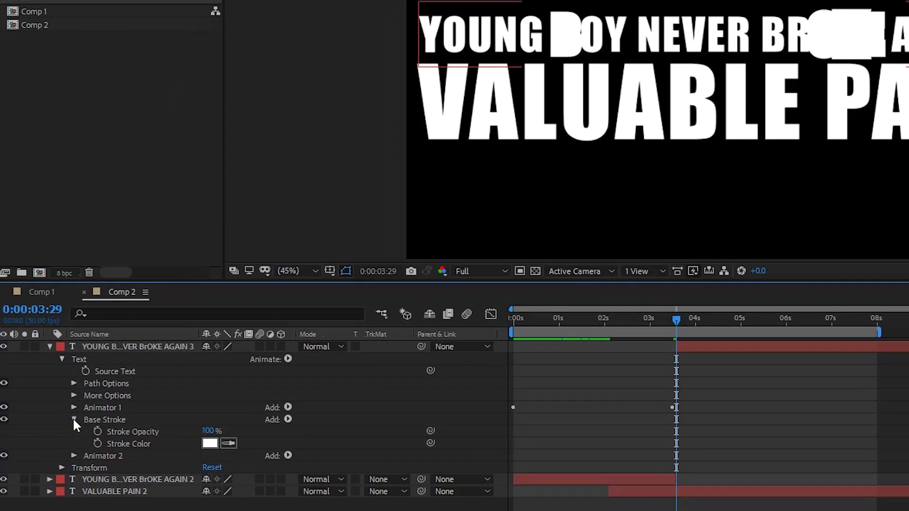
click(209, 445)
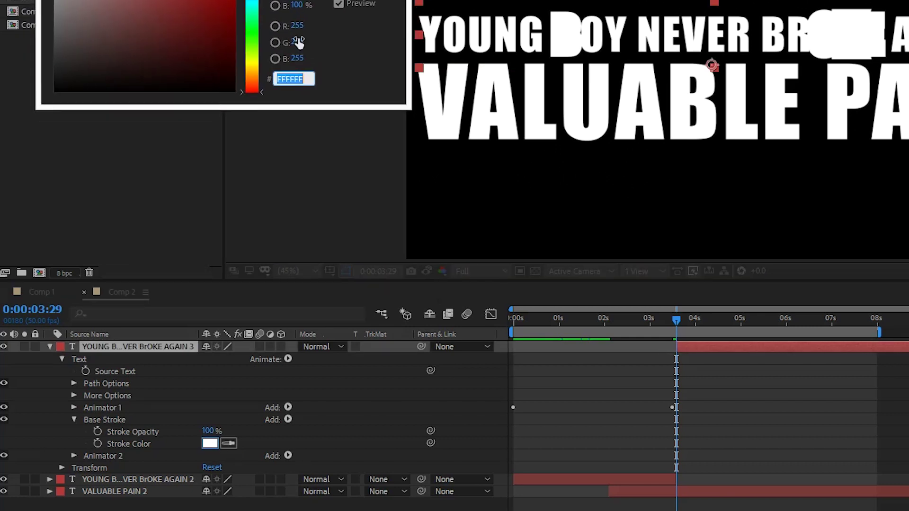
text(FF0000)
key(Tab)
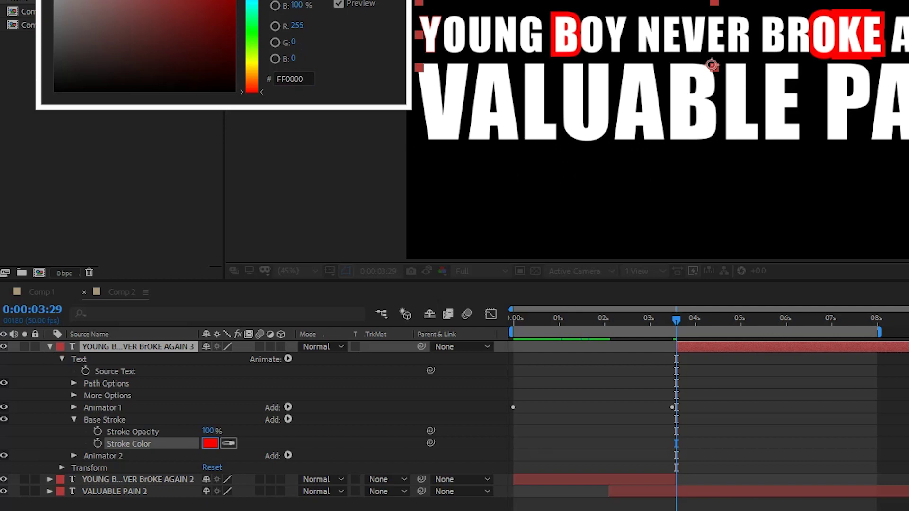
key(Return)
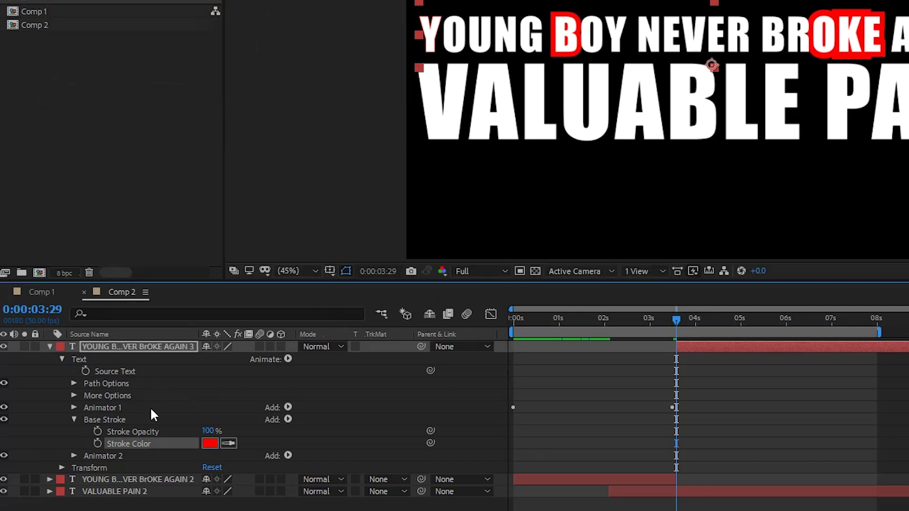
click(73, 420)
Step: Add an RGB Stroke Color property to Animator 2 on the YOUNG BOY layer
click(74, 431)
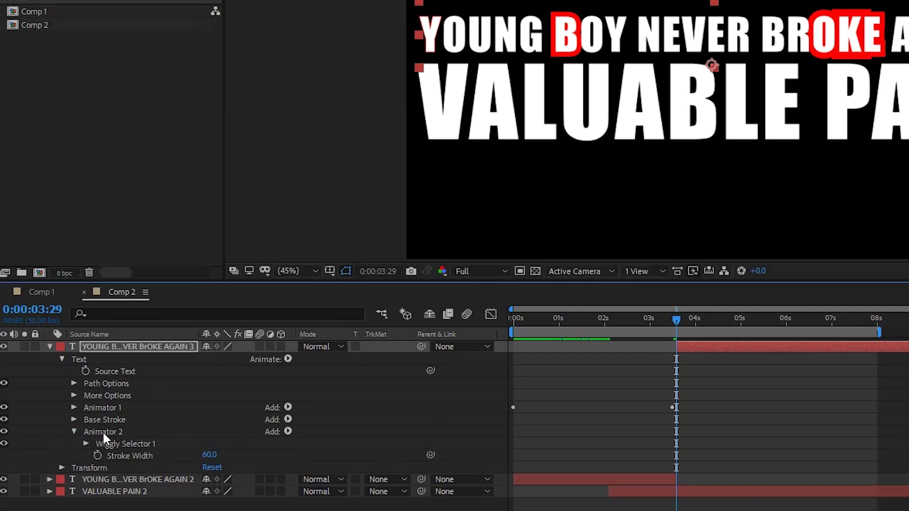
click(103, 431)
click(288, 431)
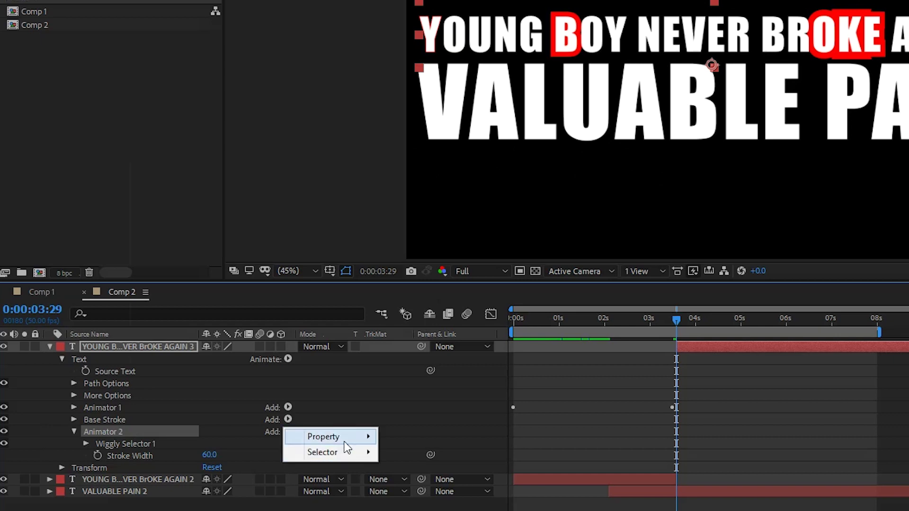
mouse_move(345, 440)
mouse_move(264, 313)
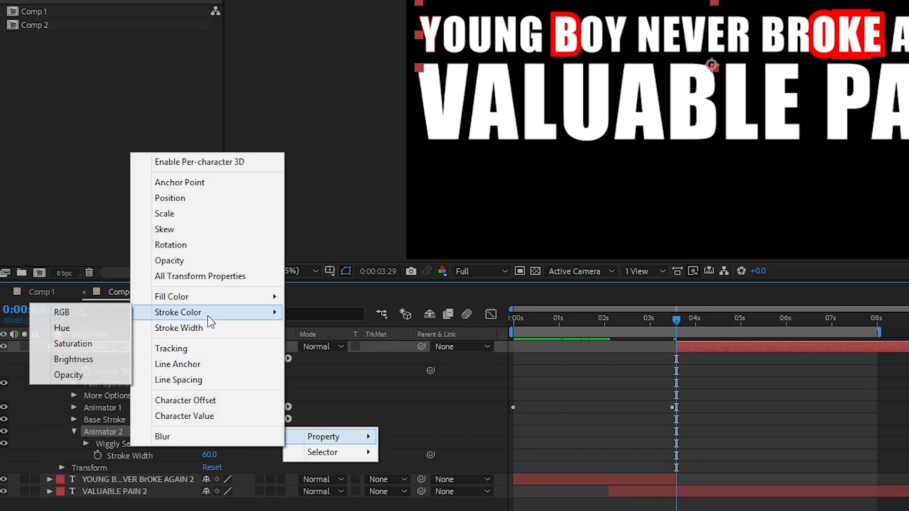
click(101, 313)
Step: Set Animator 2's new Stroke Color to yellow, FFF600
click(210, 456)
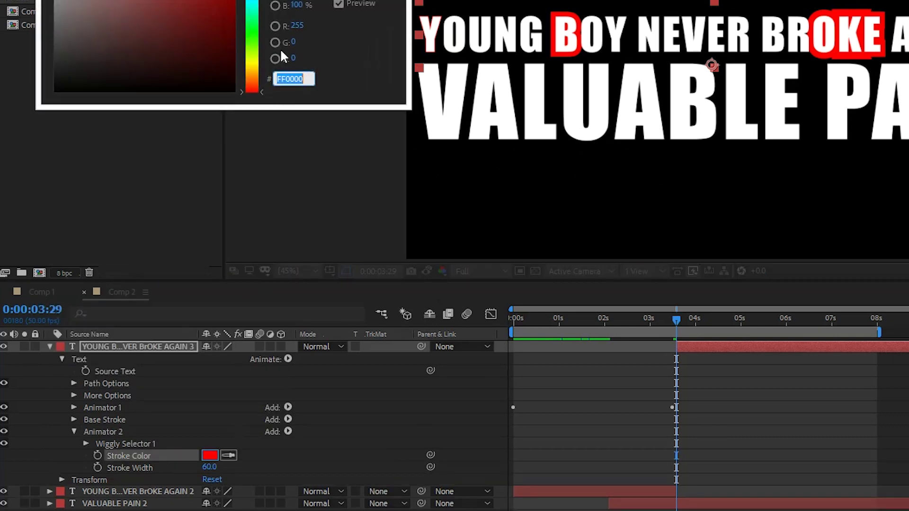
text(FF6700)
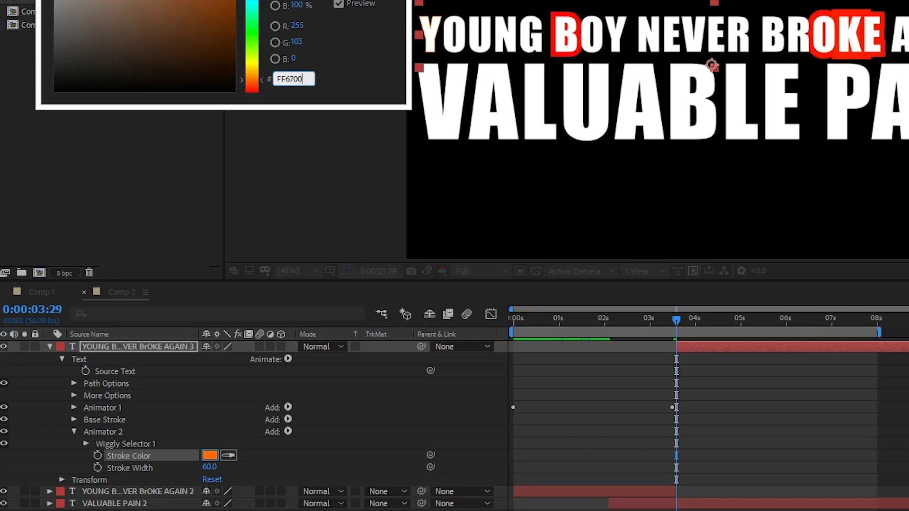
key(BackSpace)
key(BackSpace)
key(BackSpace)
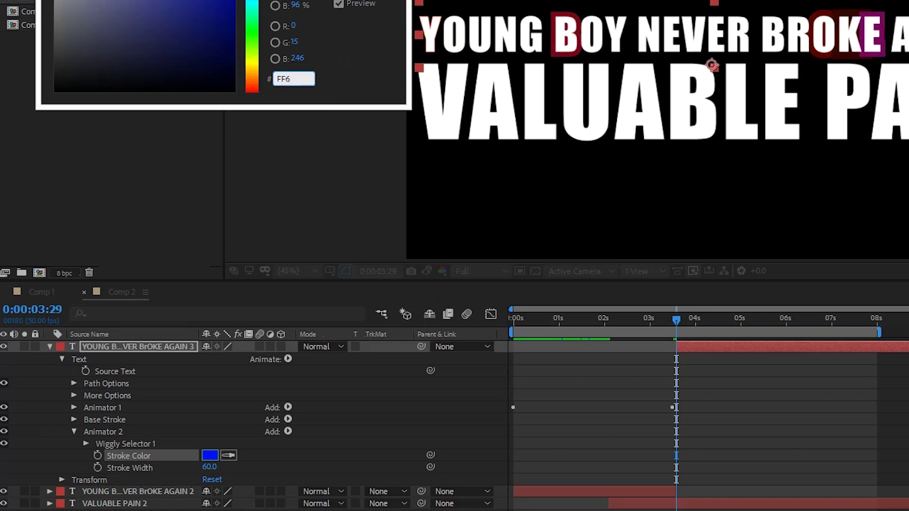
key(BackSpace)
text(F60)
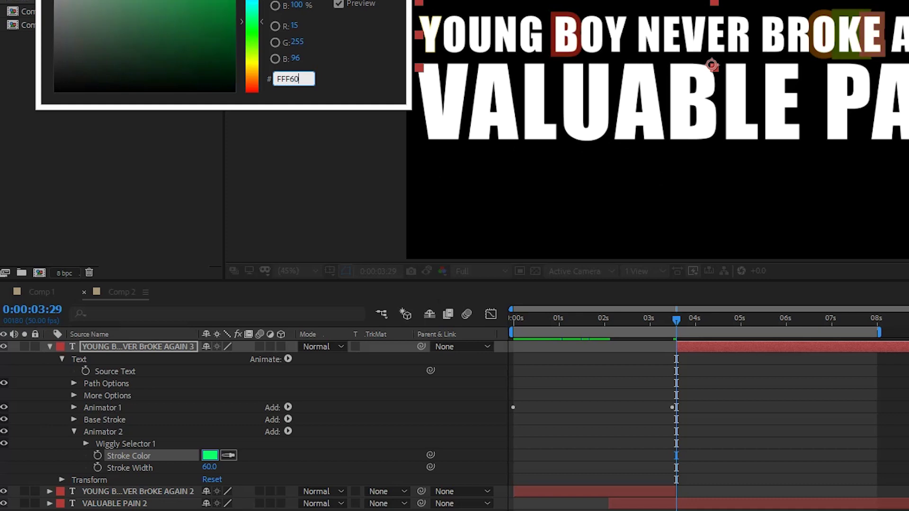
text(0)
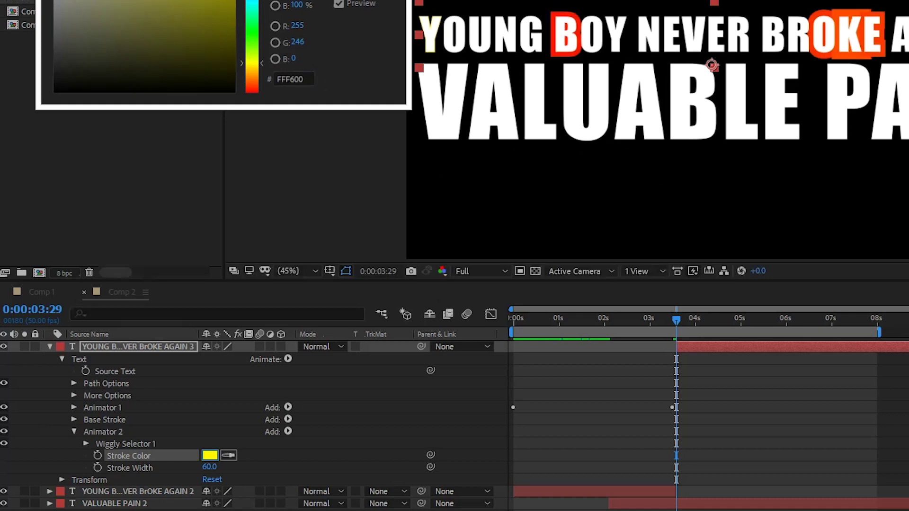
key(Return)
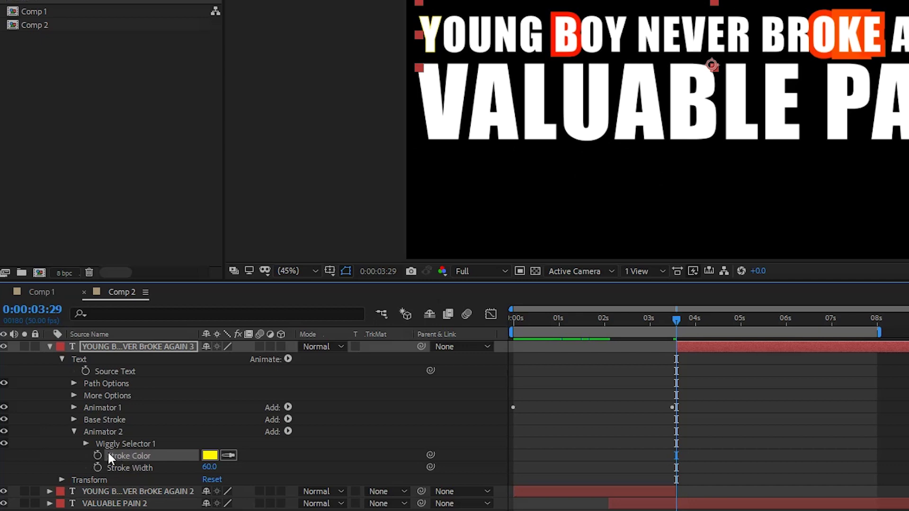
Step: Set Wiggly Selector 1's Wiggles/Second to 10
click(86, 444)
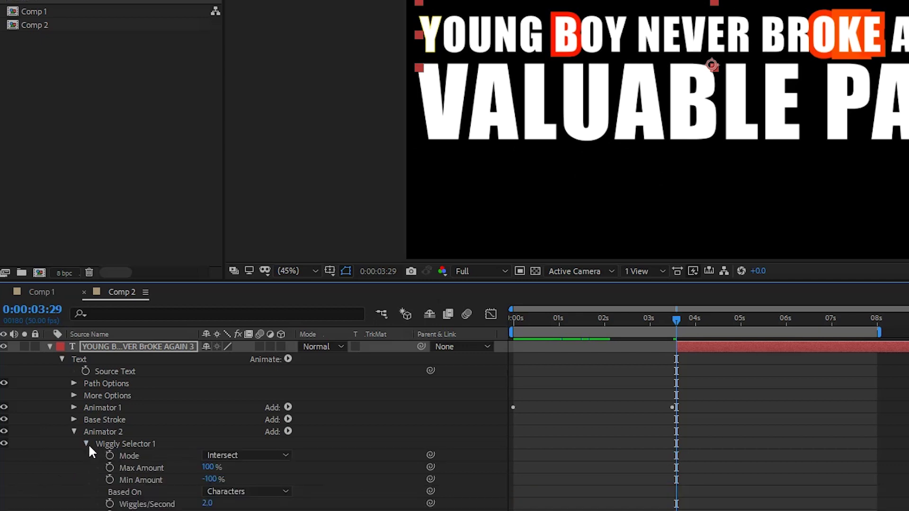
scroll(45, 445, down, 3)
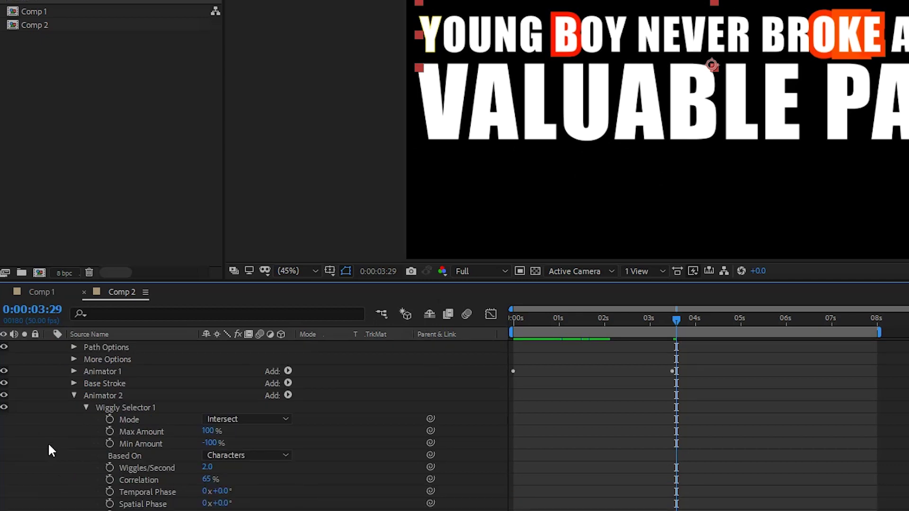
click(207, 468)
text(10)
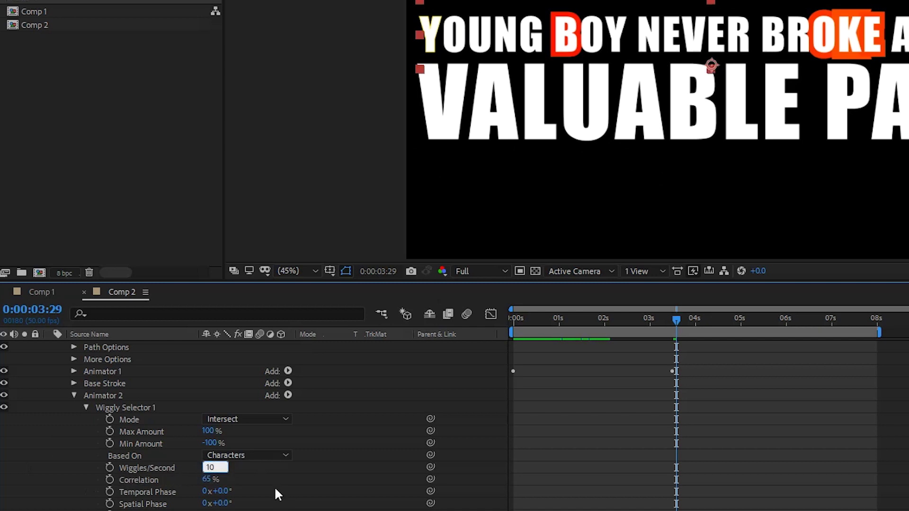
key(Return)
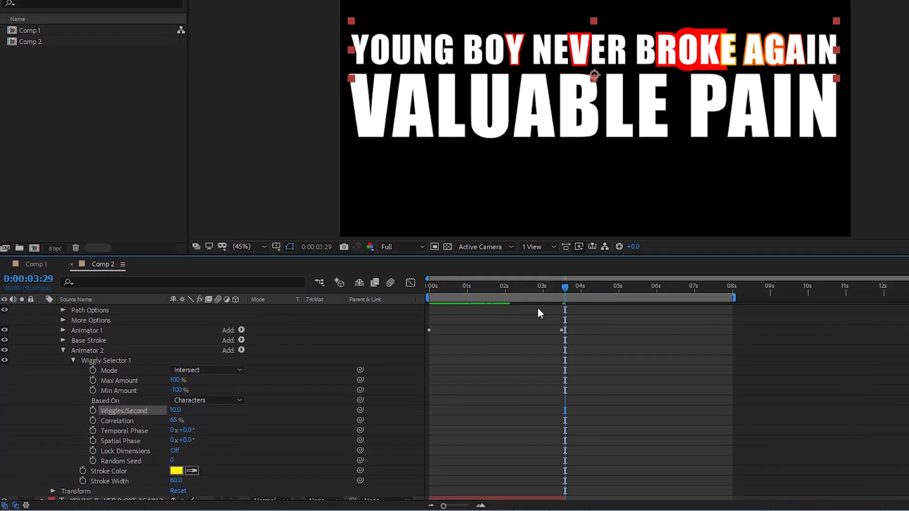
Step: Preview the wiggly stroke from 3:09 to 4:11 and turn Lock Dimensions on
click(657, 241)
mouse_move(441, 331)
mouse_down()
mouse_move(481, 336)
mouse_move(471, 338)
mouse_up()
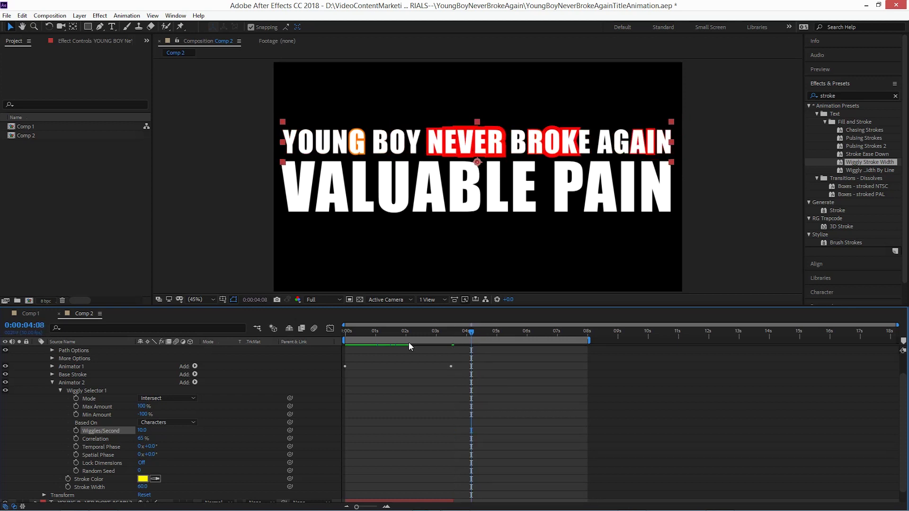
click(142, 462)
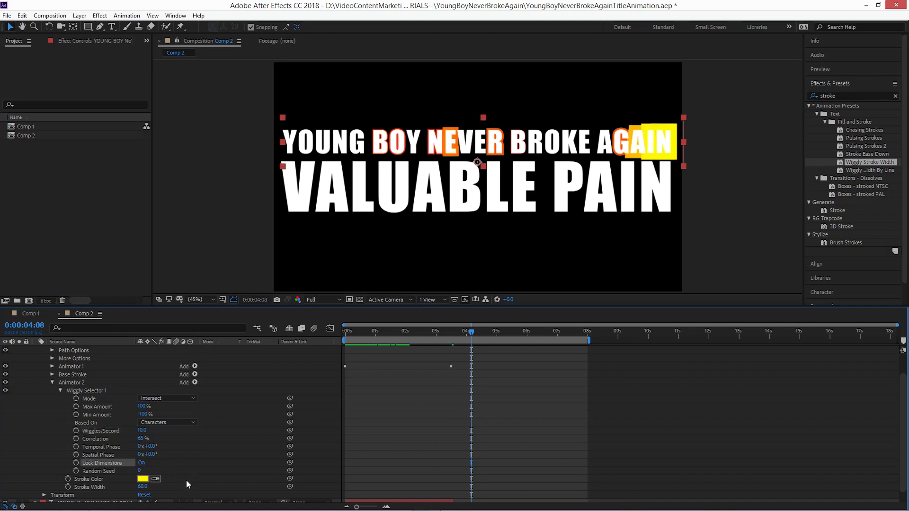
Step: Preview the stroke around 4:17–4:39 and set Fill & Stroke to All Strokes Over All Fills
click(477, 333)
mouse_move(476, 332)
mouse_down()
mouse_move(489, 334)
mouse_move(473, 340)
mouse_up()
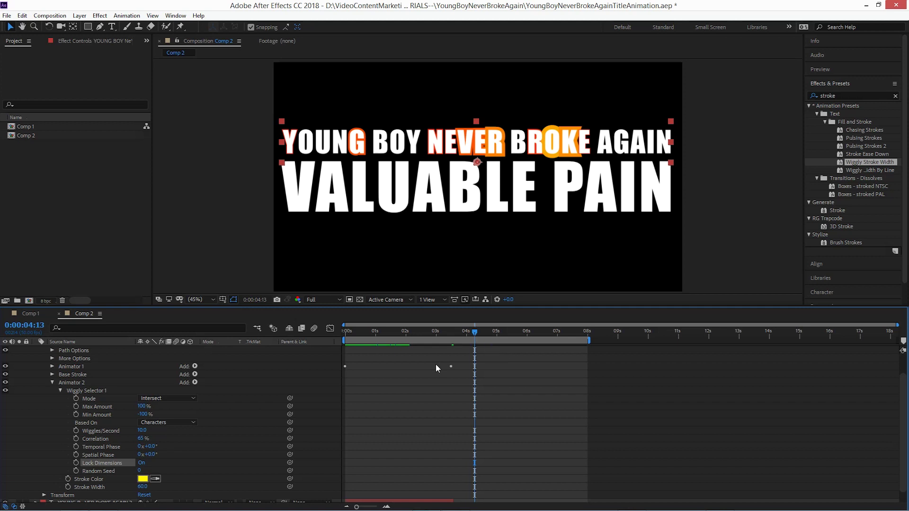
drag(475, 332, 478, 335)
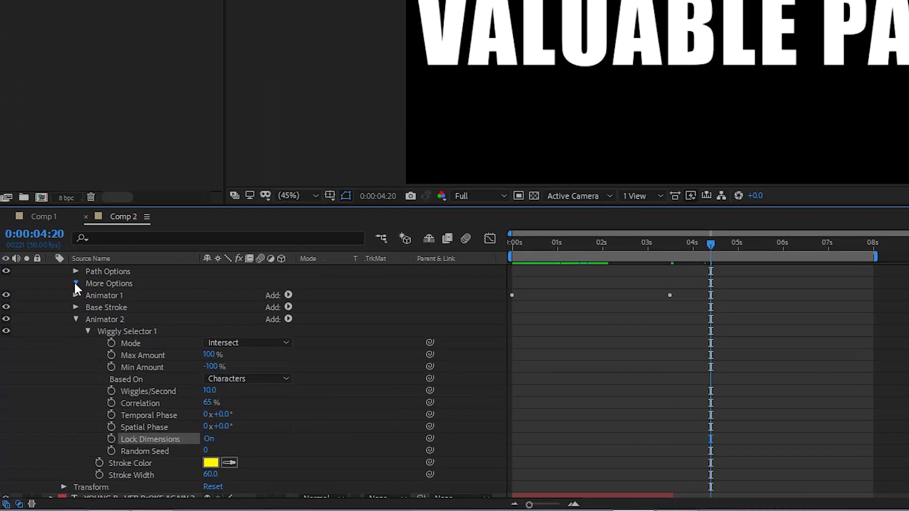
click(53, 358)
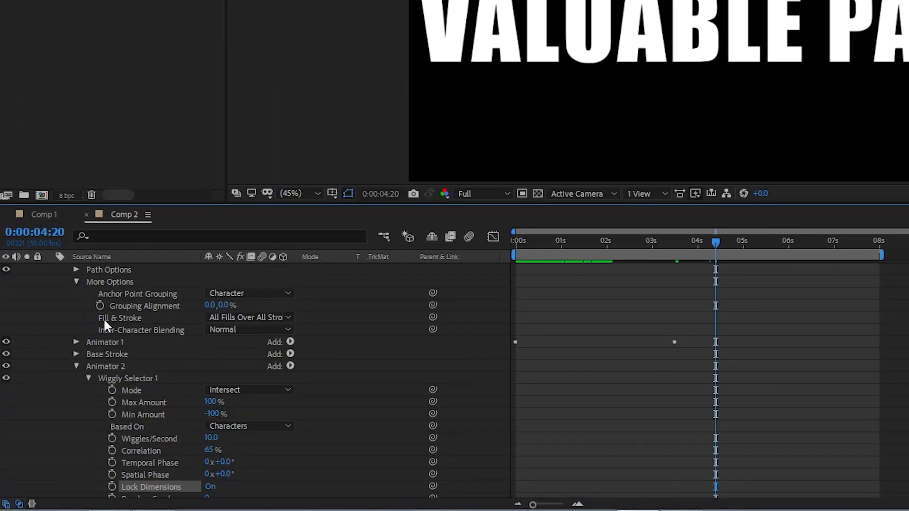
click(251, 318)
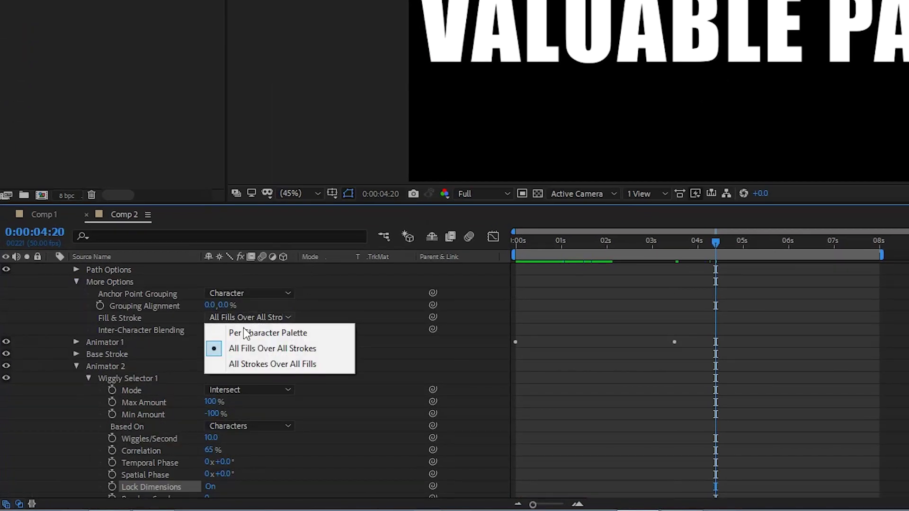
click(284, 369)
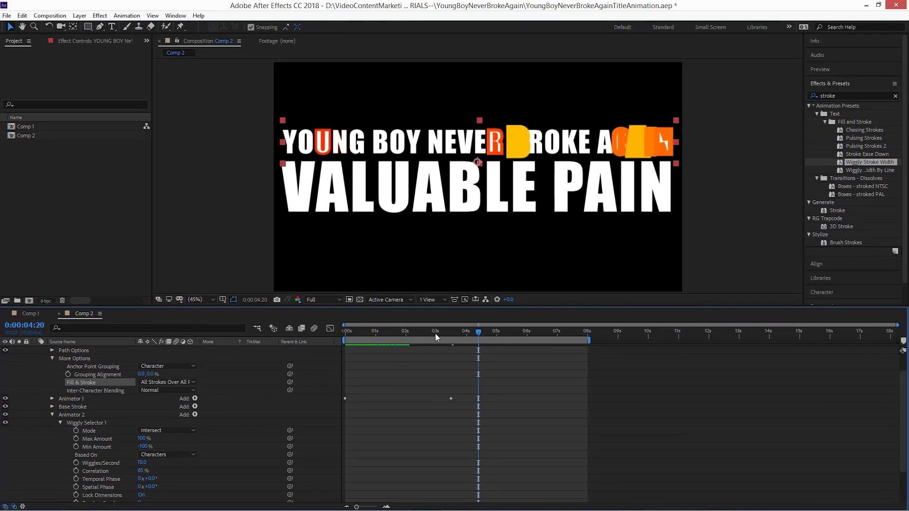
Step: Replay to 4:20 and set Animator 2's Stroke Width to 35
mouse_move(435, 333)
mouse_down()
mouse_move(397, 336)
mouse_move(495, 344)
mouse_up()
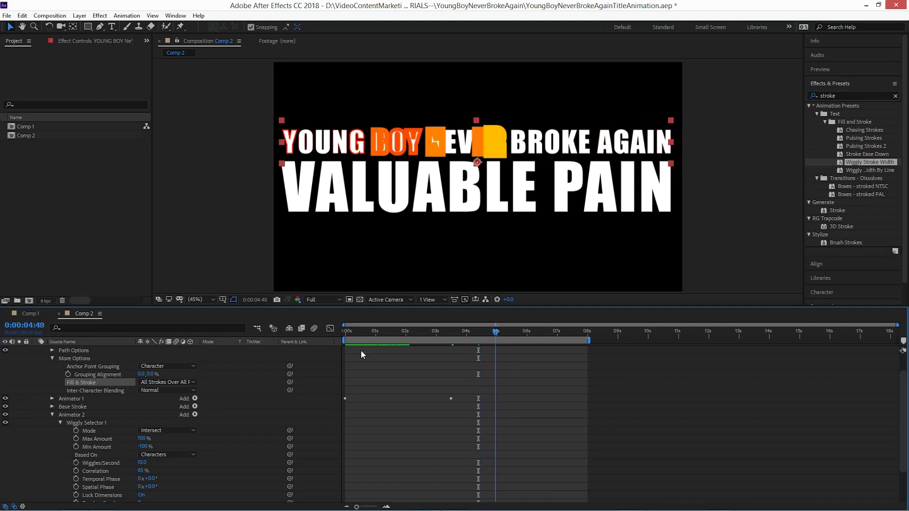
scroll(247, 409, down, 2)
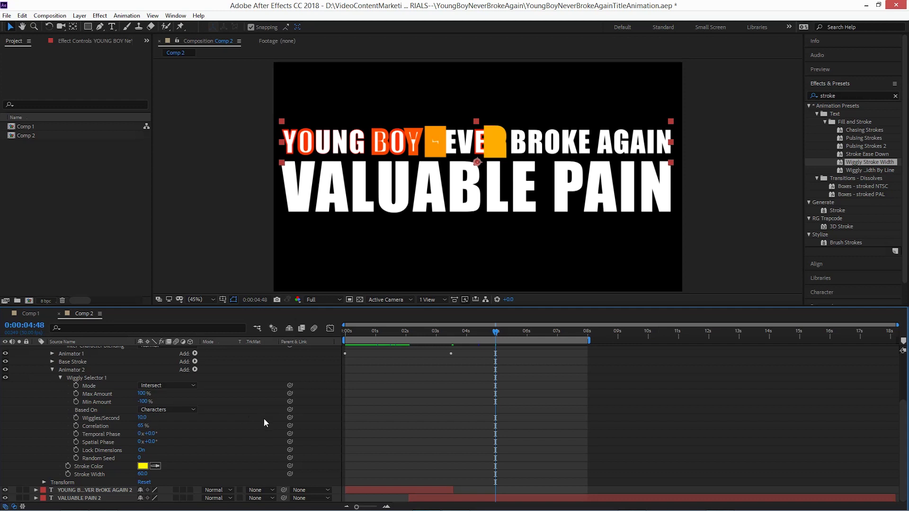
click(143, 474)
text(35)
key(Return)
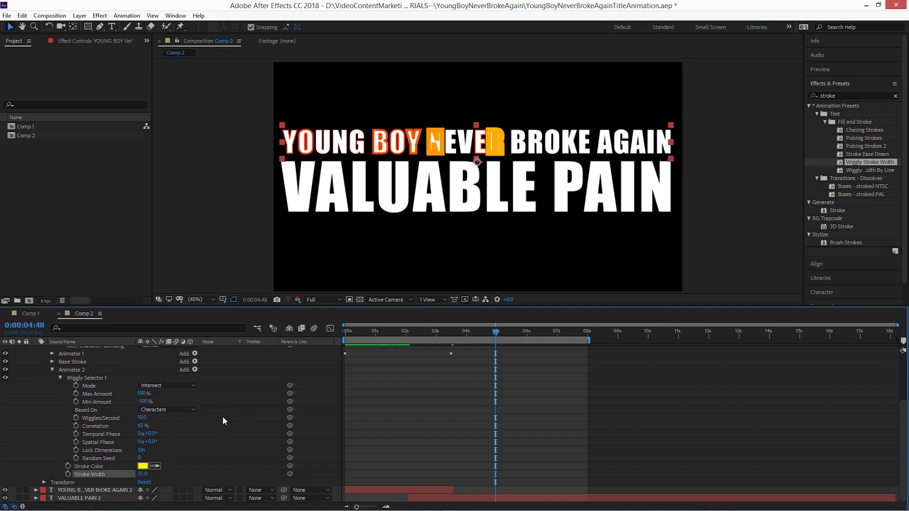
Step: Collapse Animator 2 and the YOUNG BOY layer, preview 1–4 seconds, and return to 4:43
scroll(222, 417, up, 2)
click(52, 418)
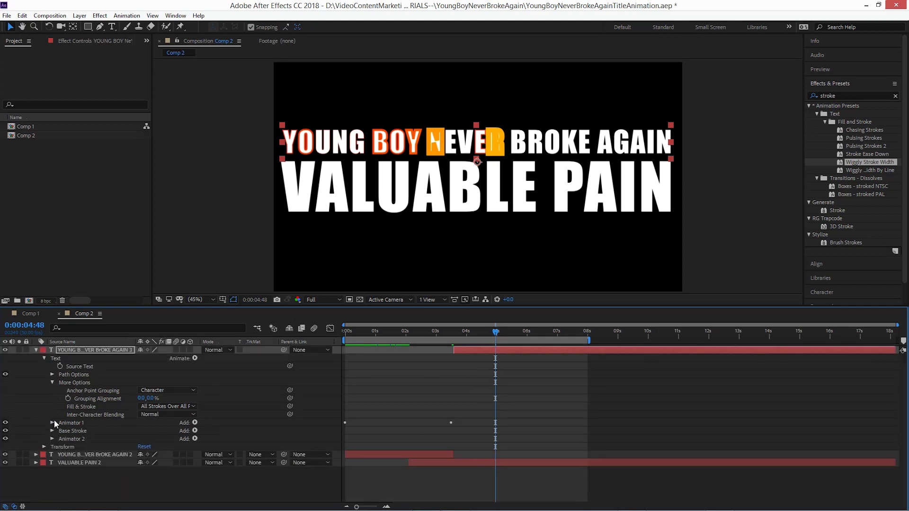
mouse_move(376, 327)
mouse_down()
mouse_move(507, 340)
mouse_move(496, 342)
mouse_up()
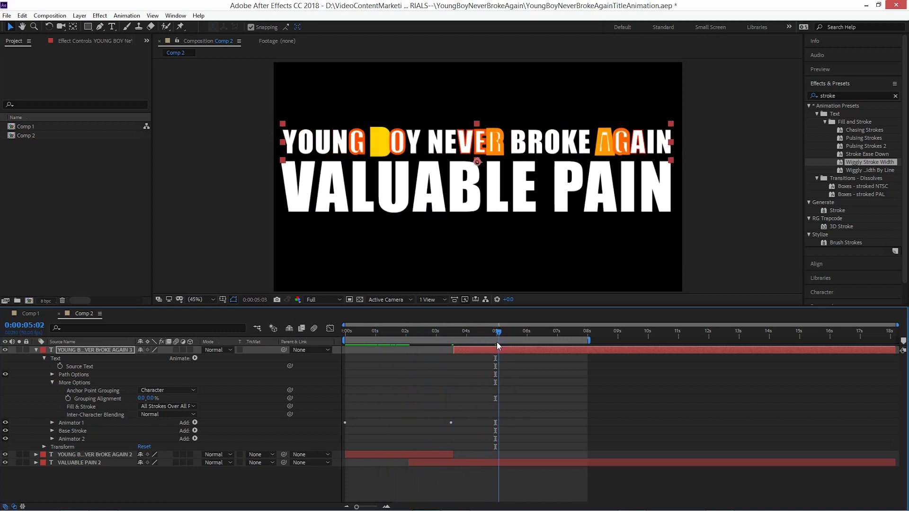
click(36, 351)
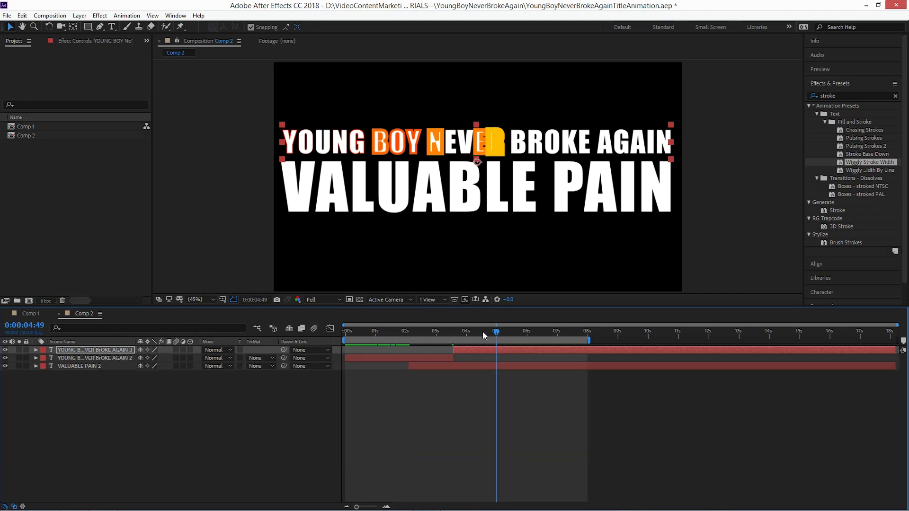
click(493, 337)
Step: Split VALUABLE PAIN 2 at 4:43 and apply the Wiggly Stroke Width preset to the new piece
click(94, 367)
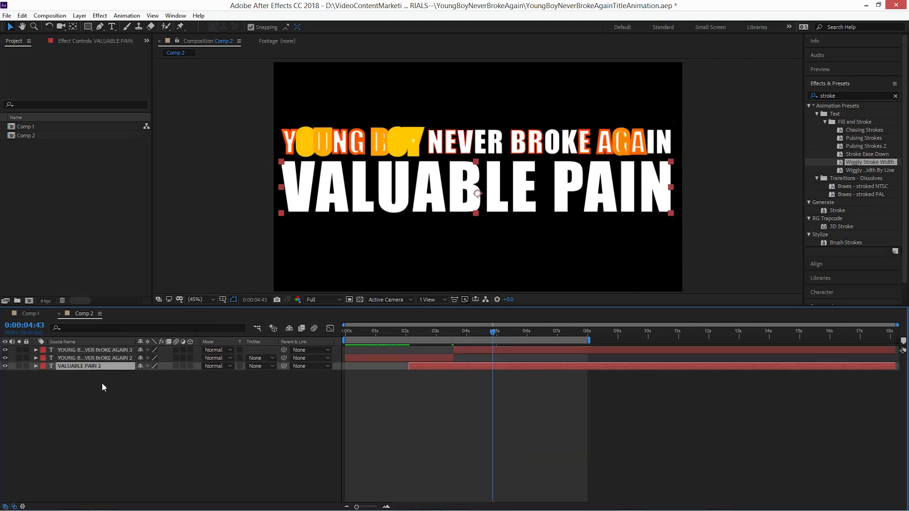
key(ctrl+shift+d)
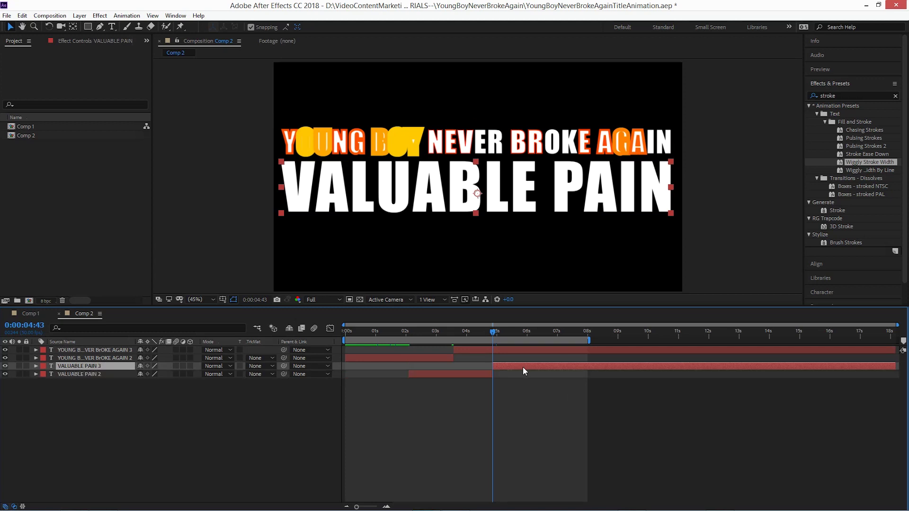
double_click(879, 160)
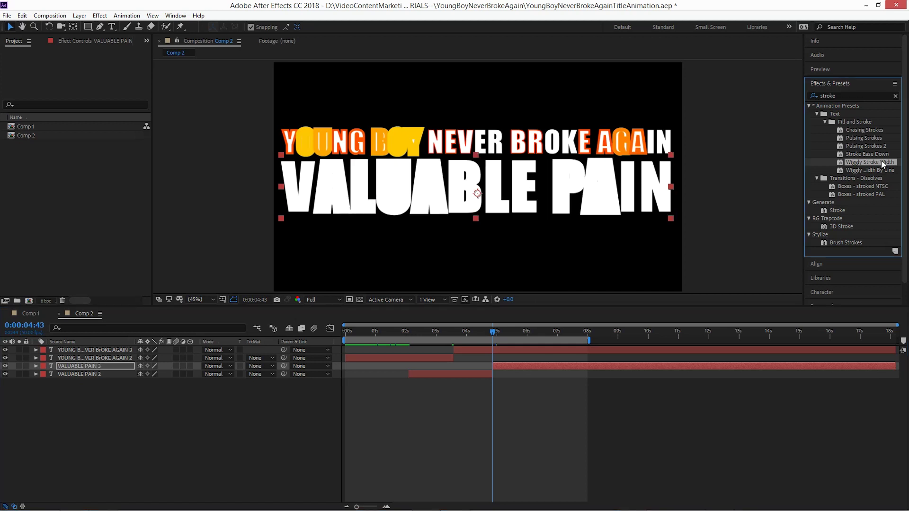
Step: Set VALUABLE PAIN 3's Base Stroke colour to cyan, 55EDFF
click(35, 366)
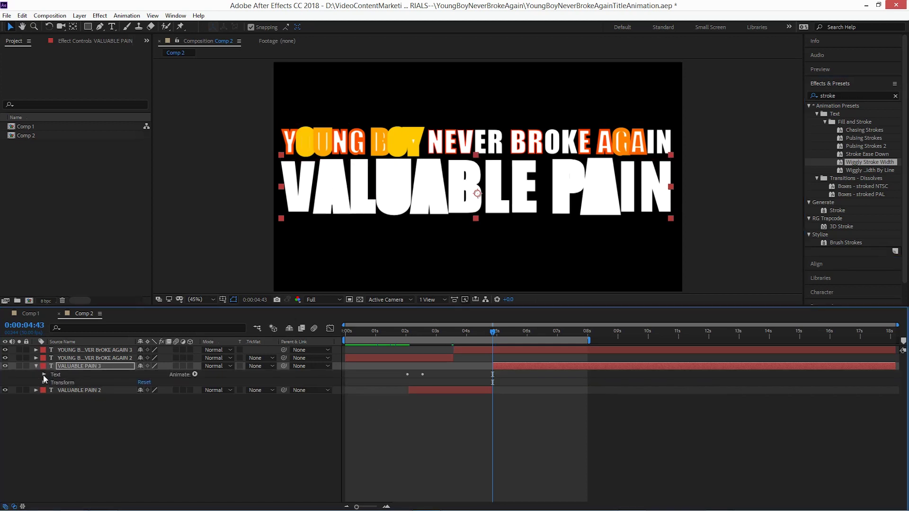
click(45, 374)
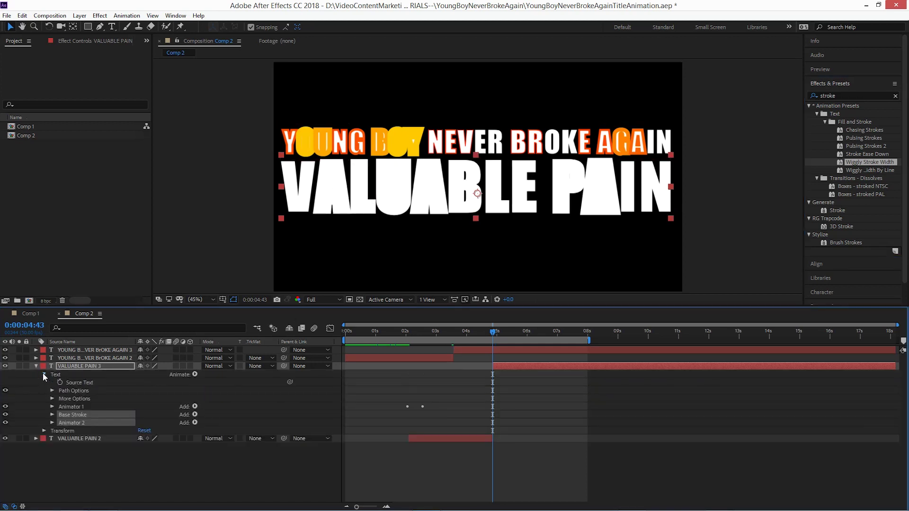
click(52, 415)
click(143, 432)
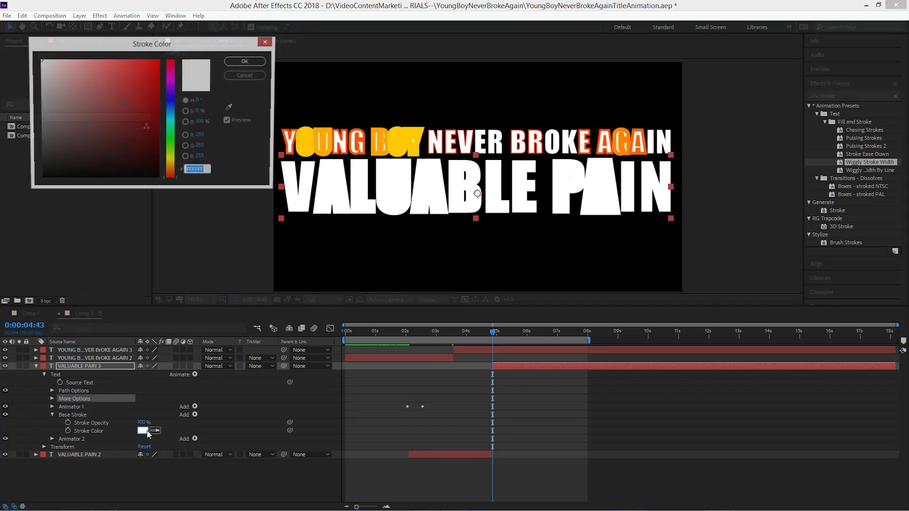
click(206, 170)
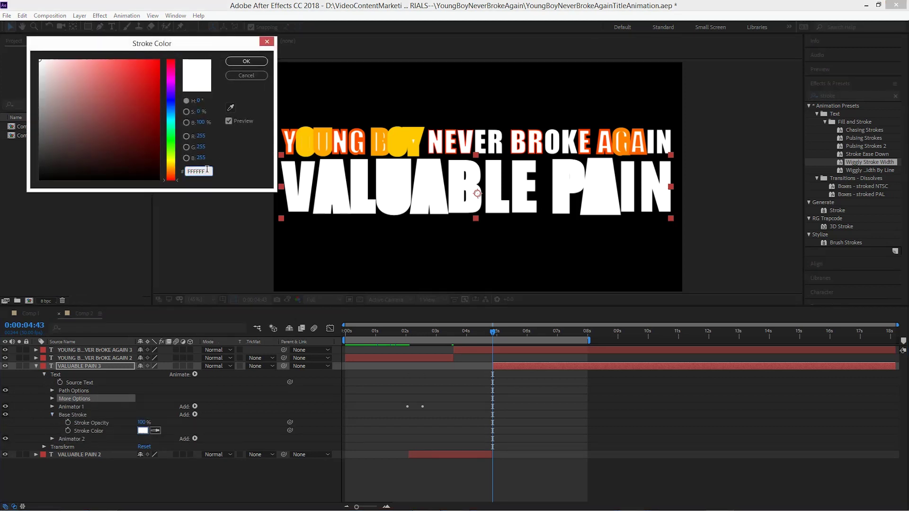
double_click(208, 171)
text(55EDFF)
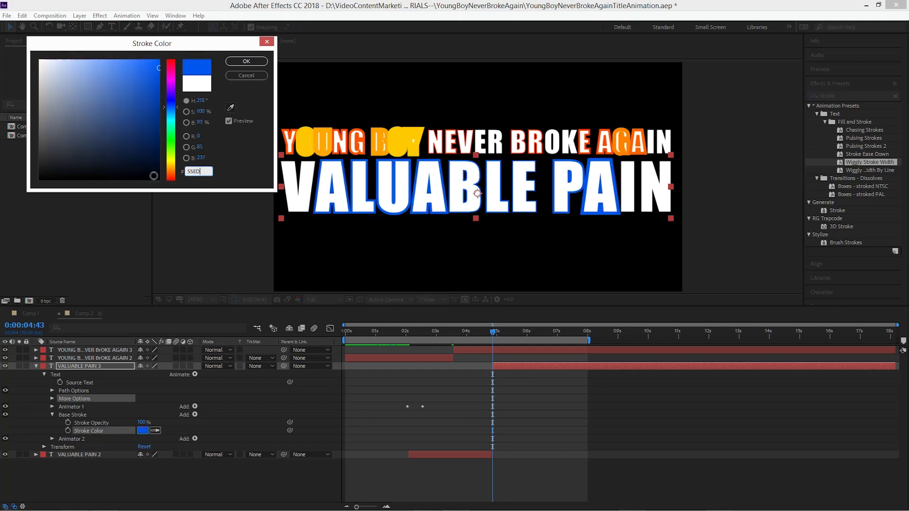
click(247, 62)
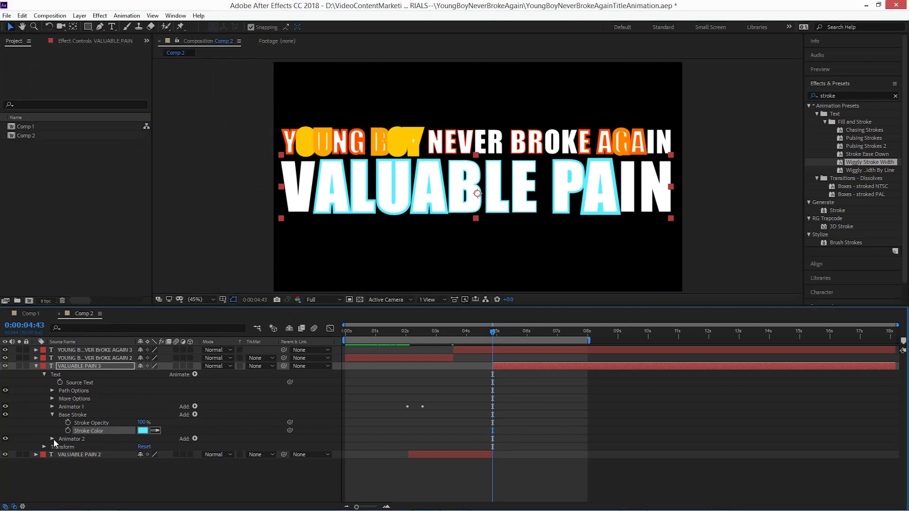
Step: Add an RGB Stroke Color to VALUABLE PAIN 3's Animator 2 and set it to blue 3E79C3
click(76, 439)
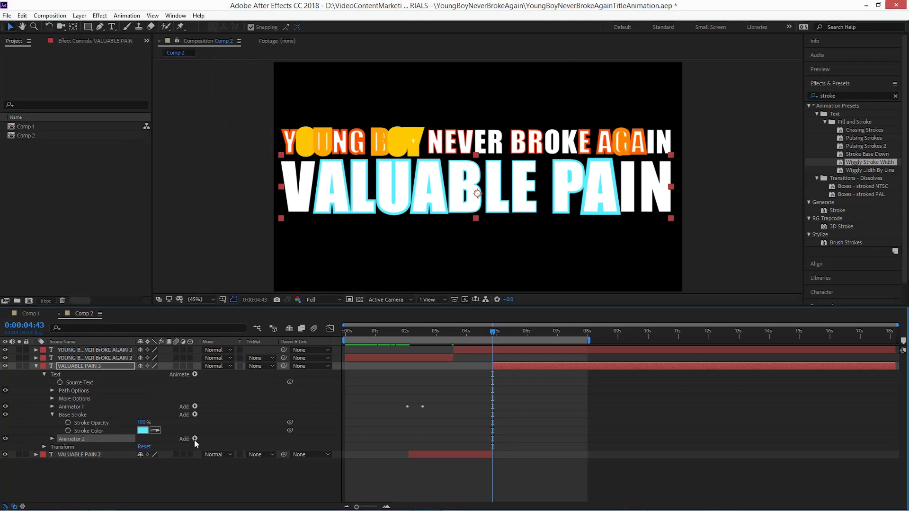
click(194, 439)
mouse_move(222, 442)
mouse_move(152, 362)
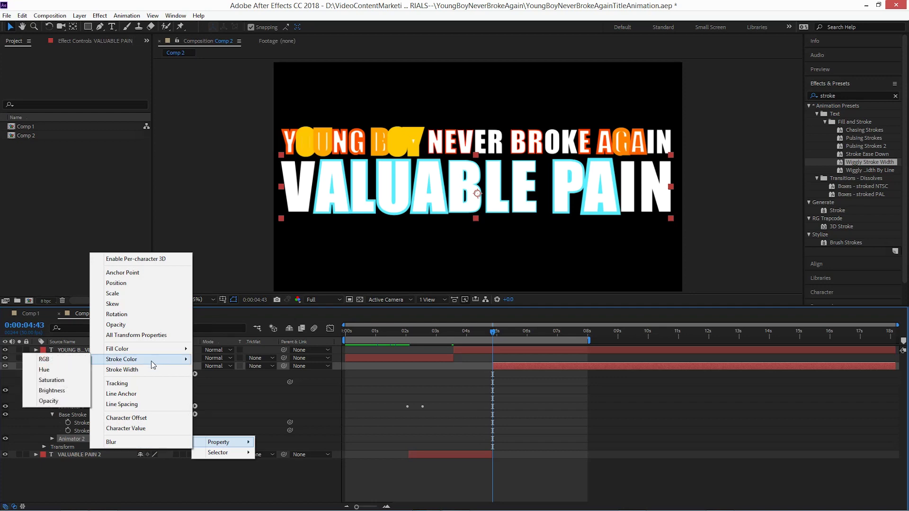
click(44, 359)
click(143, 455)
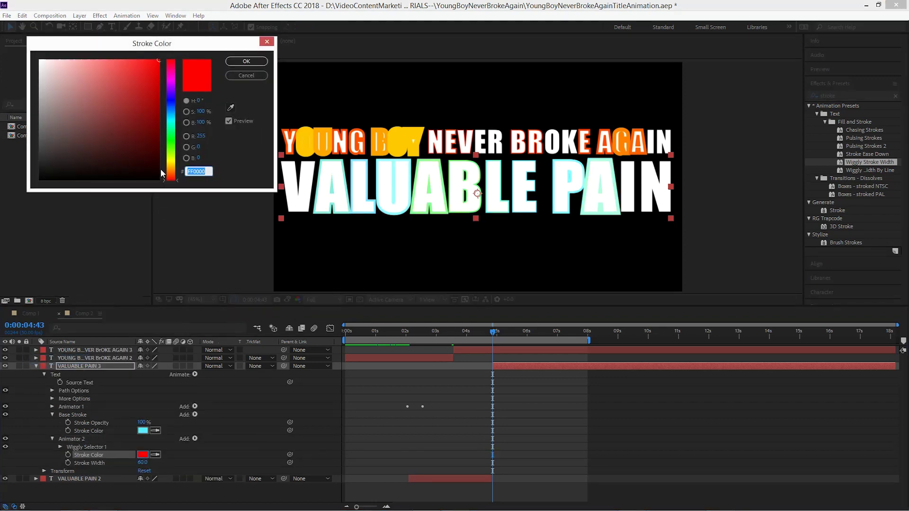
text(3E)
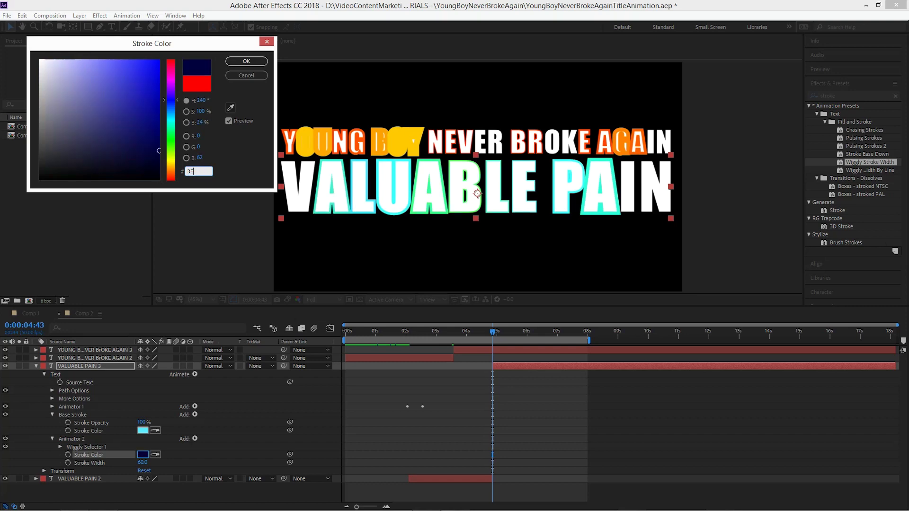
text(7)
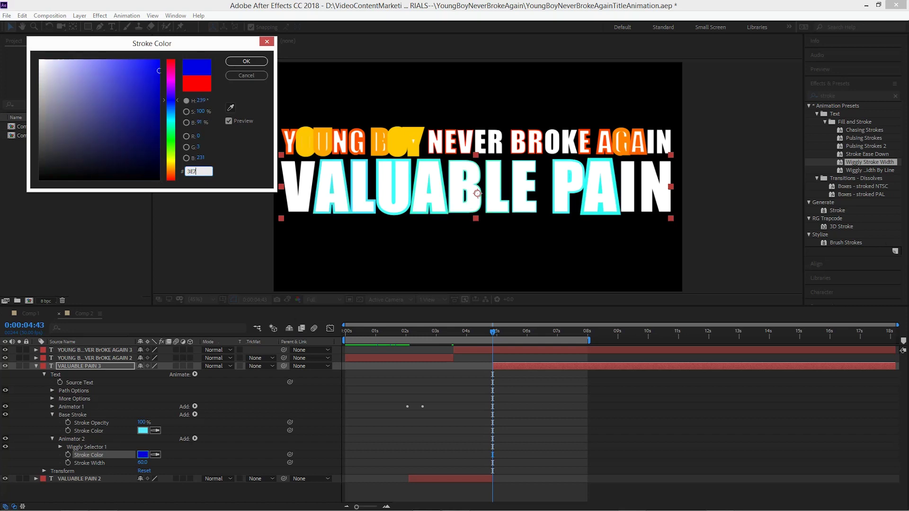
text(9C23)
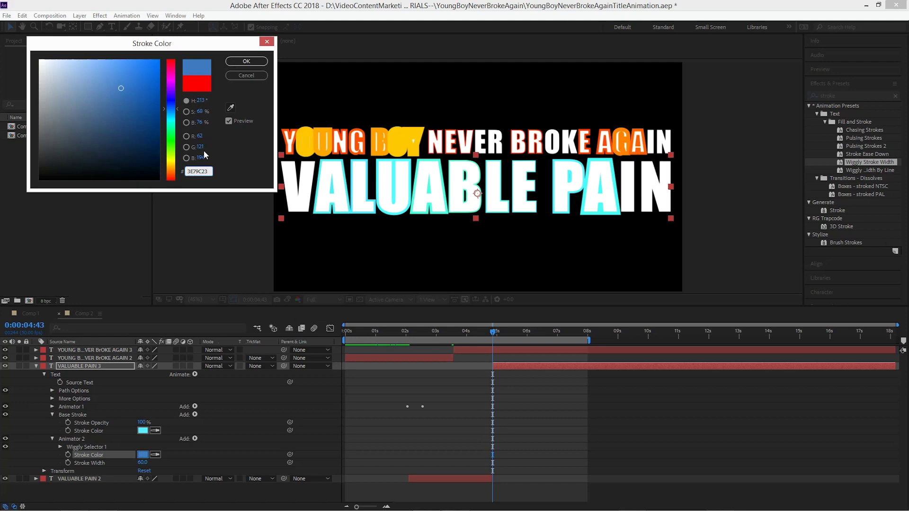
click(258, 61)
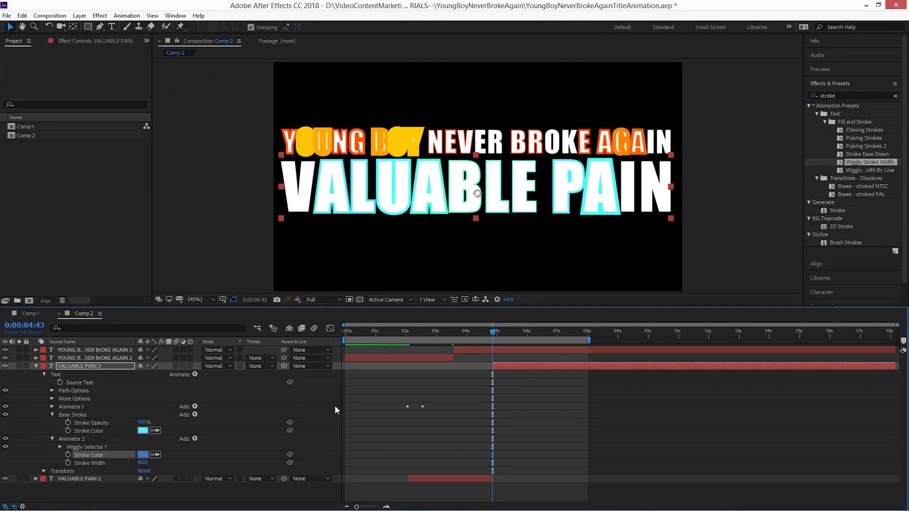
click(36, 366)
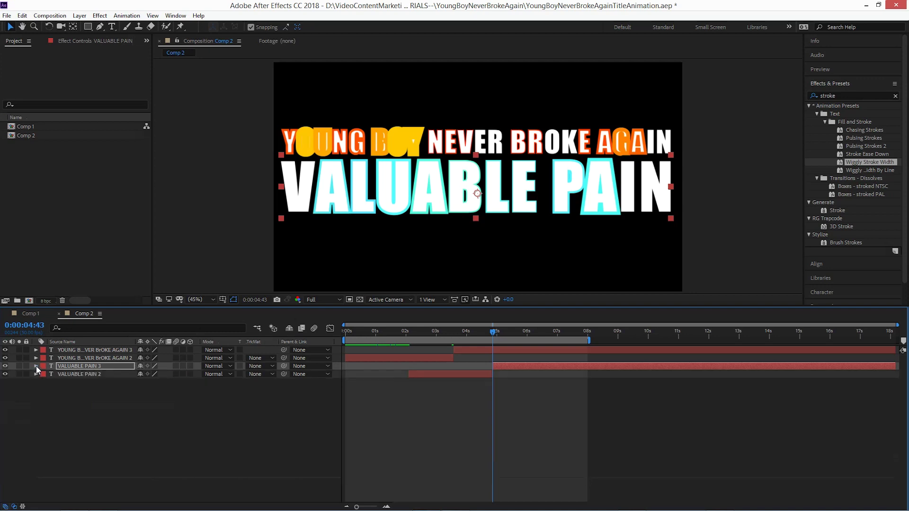
drag(364, 332, 568, 350)
key(Home)
key(space)
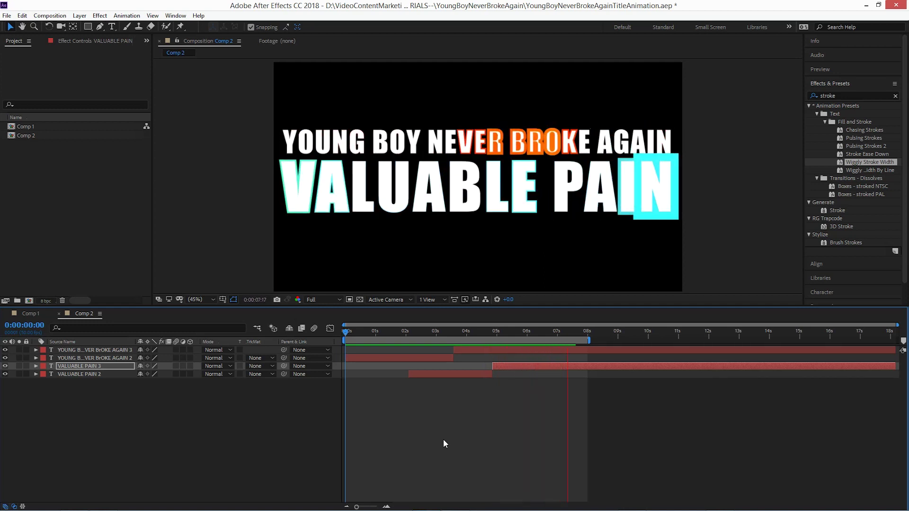
key(space)
click(426, 331)
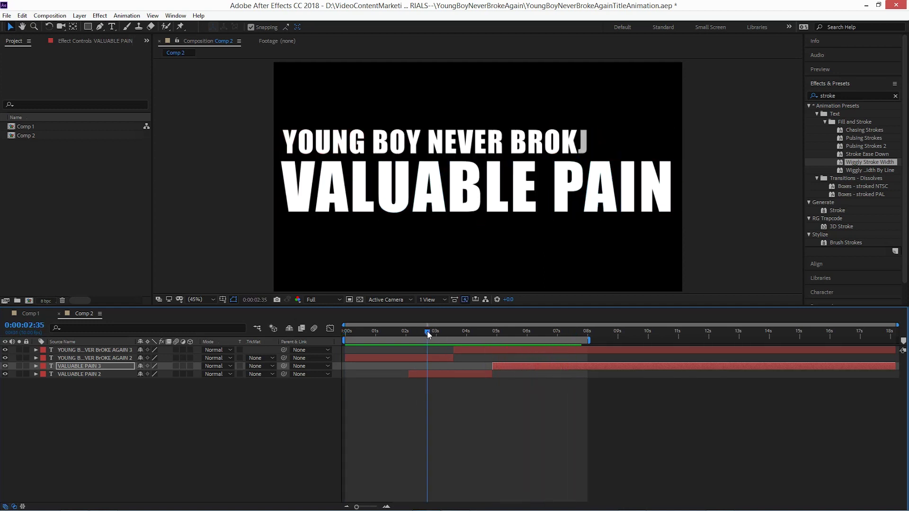
drag(427, 331, 495, 356)
click(505, 350)
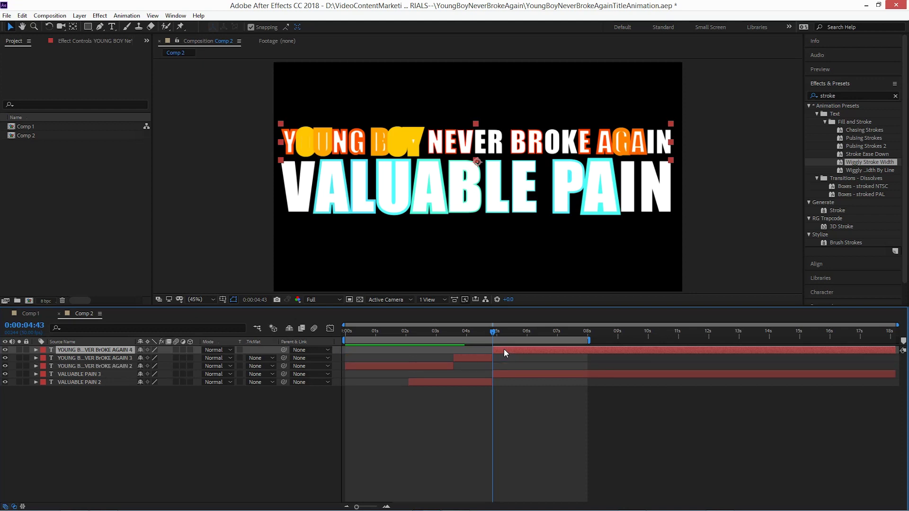
Step: Trim the later YOUNG BOY layer piece to end at 4:43 and preview the result
key(alt+bracketright)
click(521, 425)
key(space)
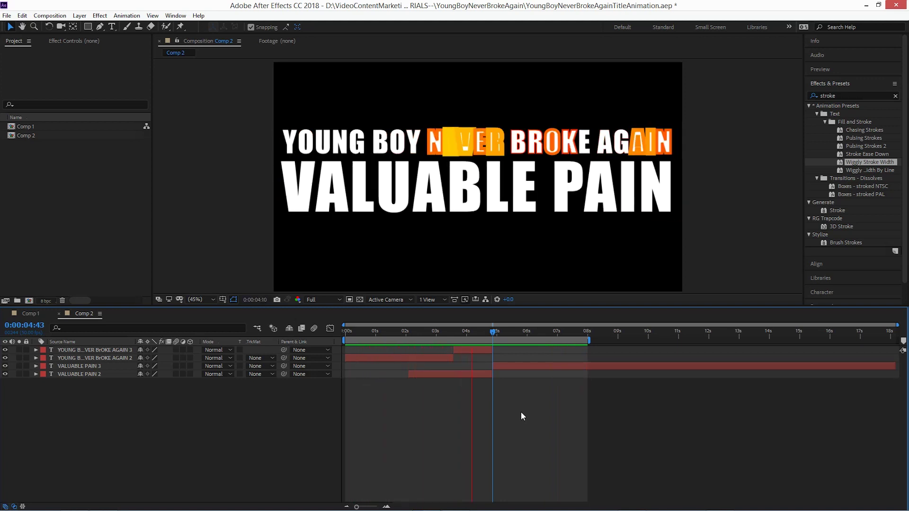
key(space)
Step: Set VALUABLE PAIN 3's Wiggly Selector to 10 wiggles per second with Lock Dimensions on
click(508, 364)
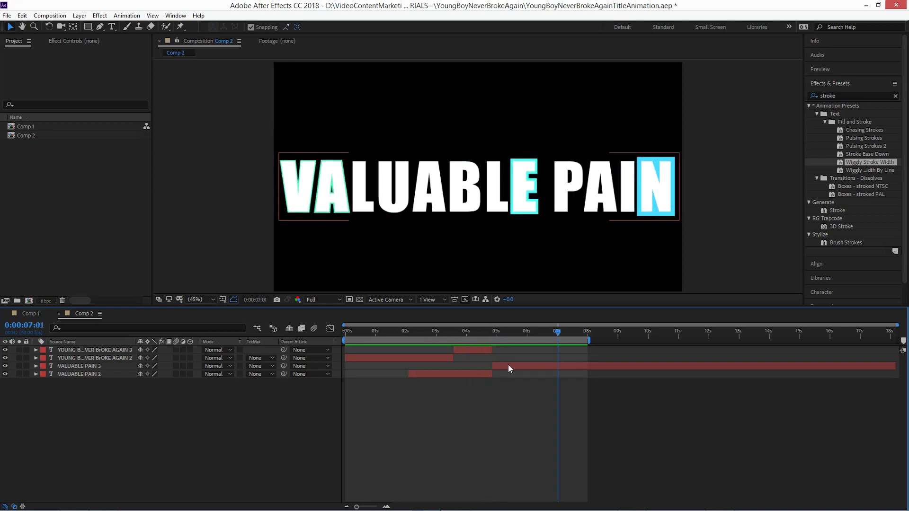
click(35, 366)
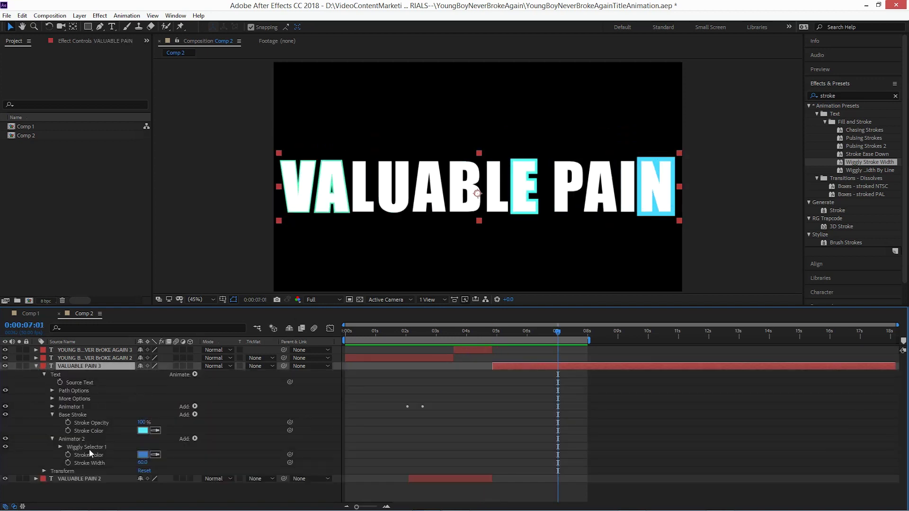
click(59, 447)
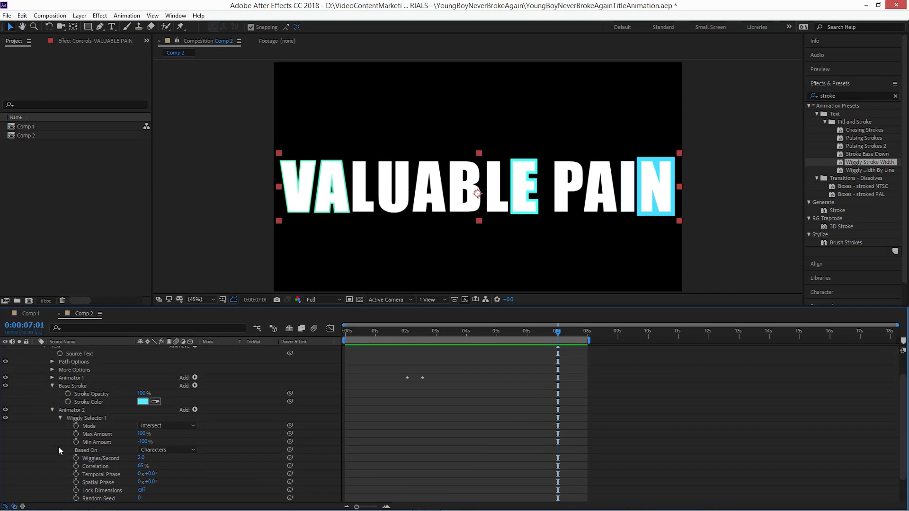
click(142, 458)
text(10)
key(Return)
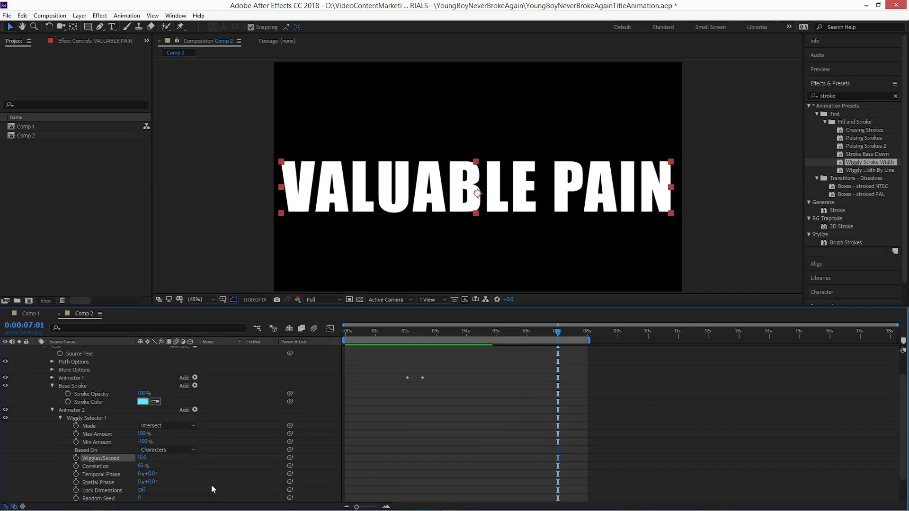
click(142, 490)
Step: Change VALUABLE PAIN 3's wiggly Stroke Width from 60 to 35 and collapse the layer
scroll(175, 486, down, 2)
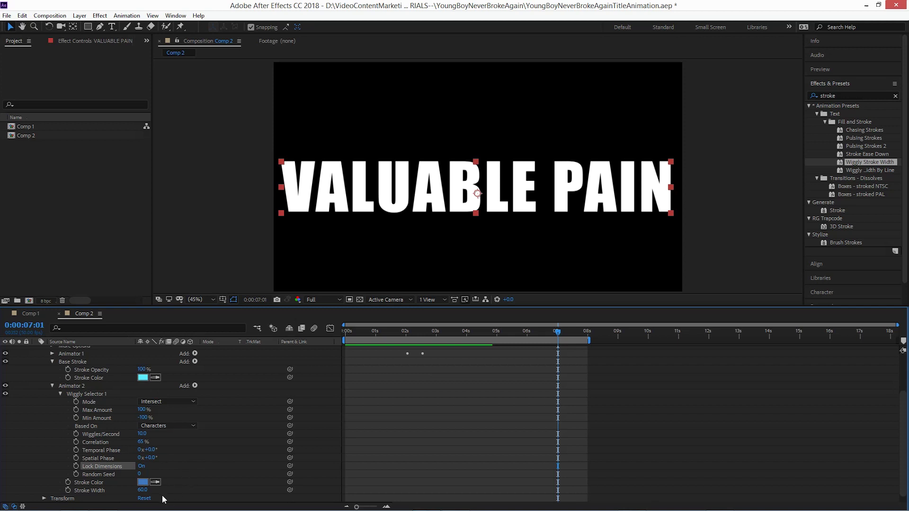
click(142, 490)
text(35)
key(Return)
scroll(38, 416, up, 3)
click(52, 385)
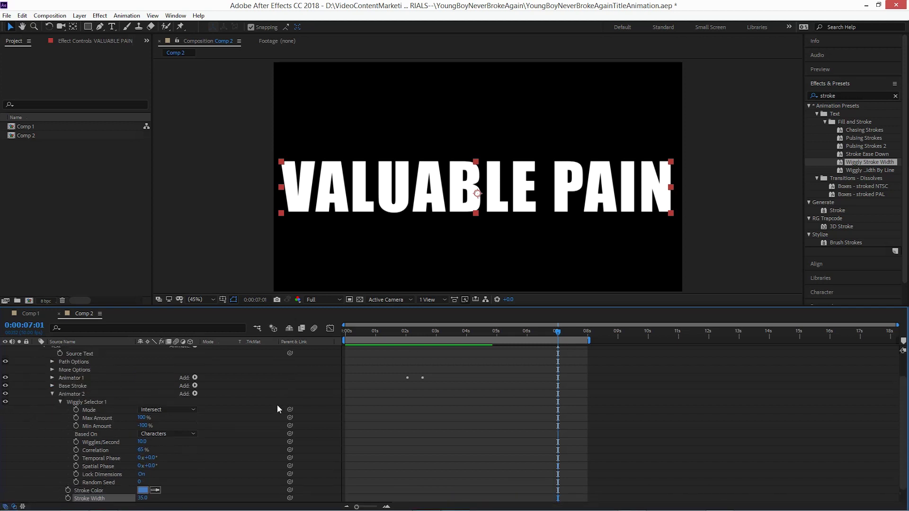
scroll(70, 377, up, 3)
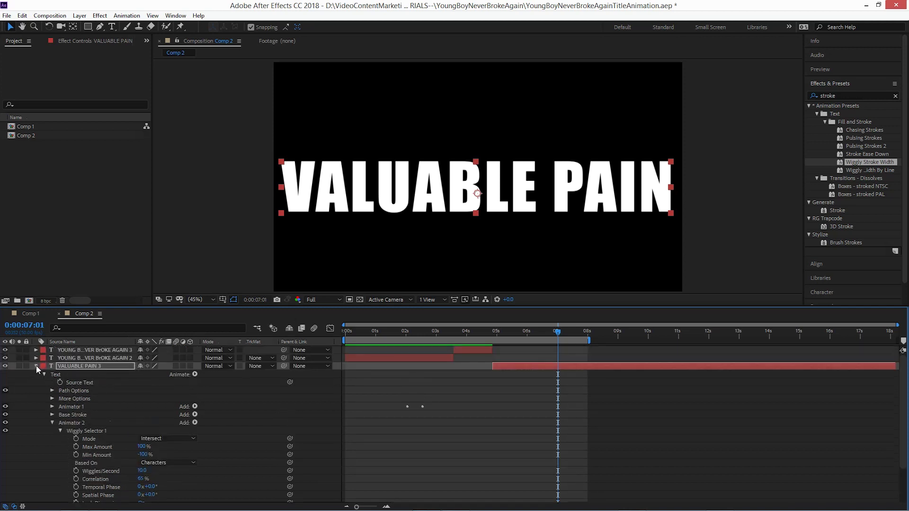
click(36, 366)
Step: Extend the YOUNG BOY NEVER BROKE AGAIN 2 layer to about 12 seconds and preview playback
click(412, 408)
mouse_move(372, 338)
mouse_down()
mouse_move(348, 337)
mouse_move(365, 337)
mouse_up()
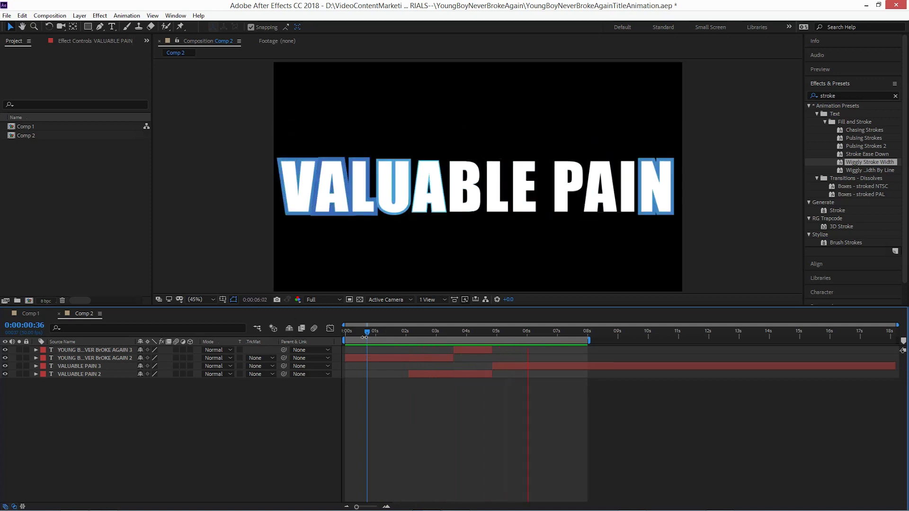
click(477, 345)
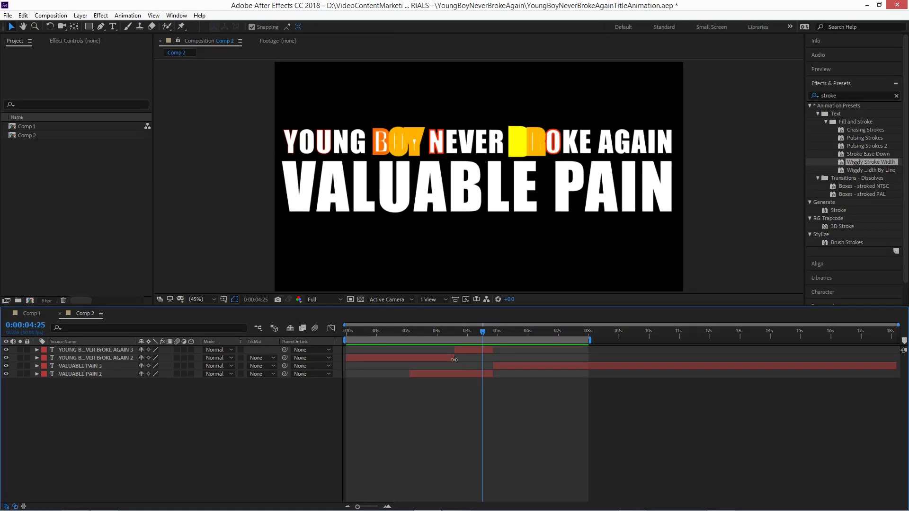
drag(453, 357, 727, 362)
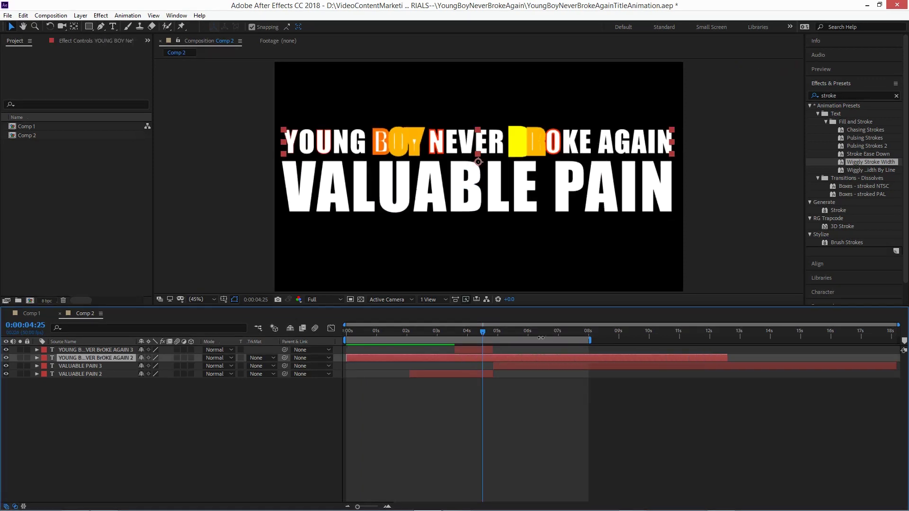
drag(486, 330, 394, 364)
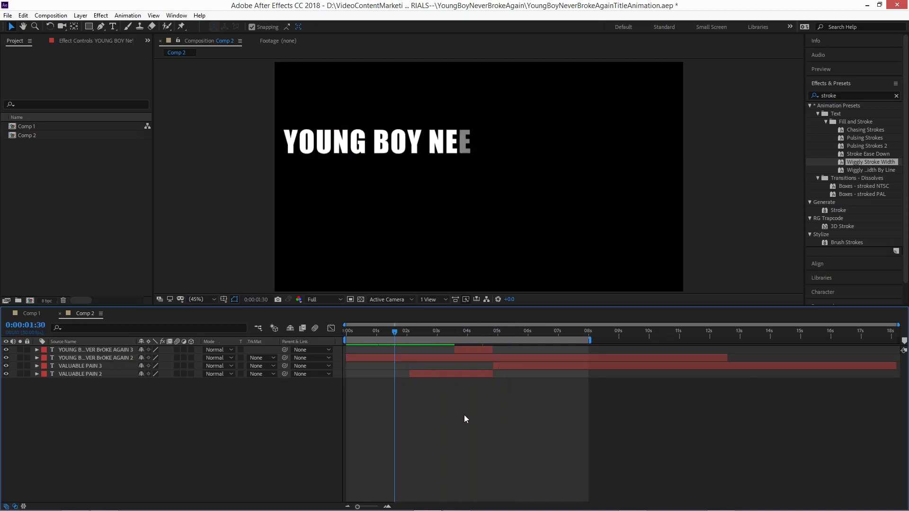
key(space)
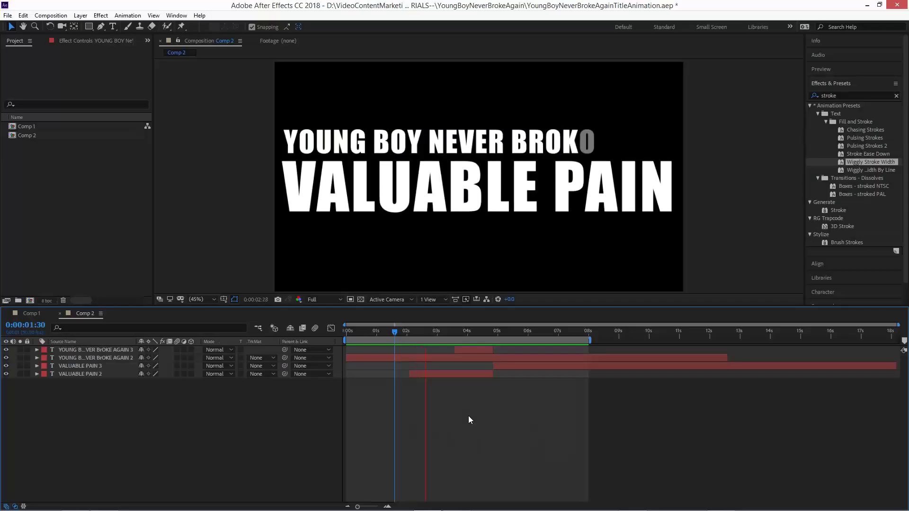
key(space)
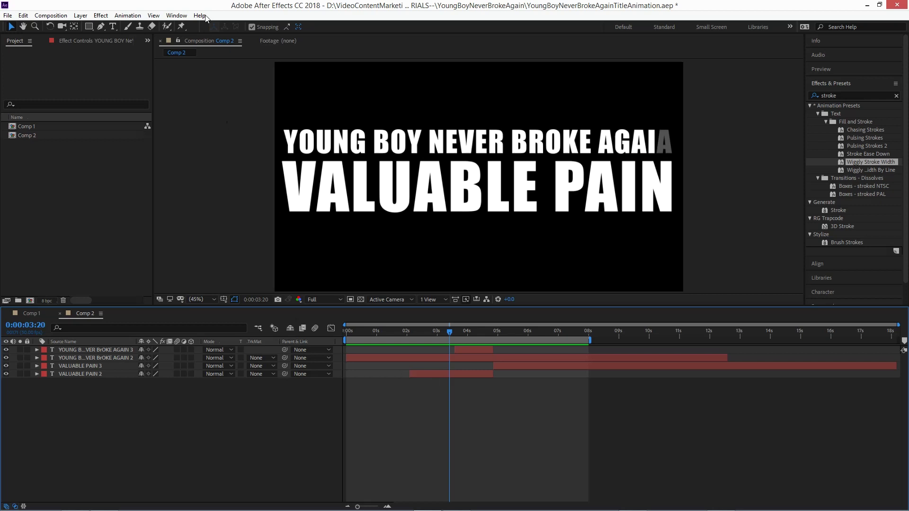
Step: Open Window > Essential Graphics and choose Comp 2 as the Master composition
click(177, 16)
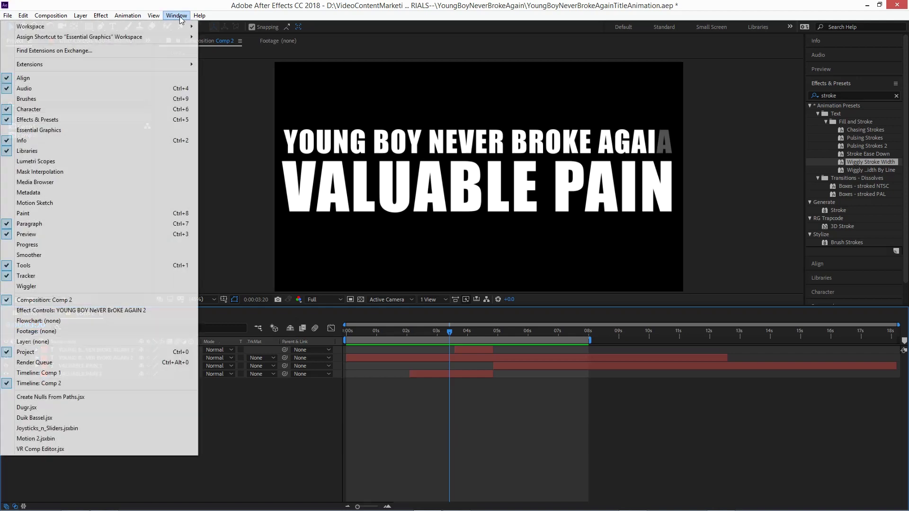
click(73, 129)
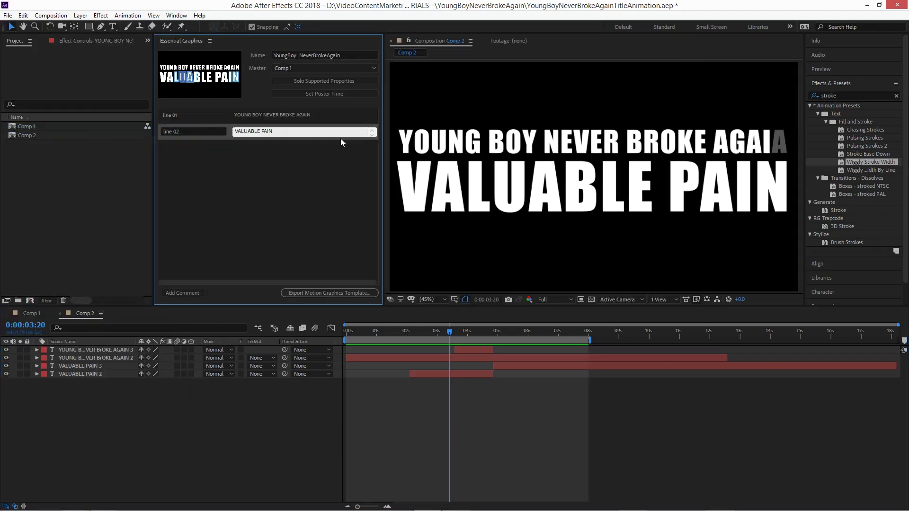
click(294, 70)
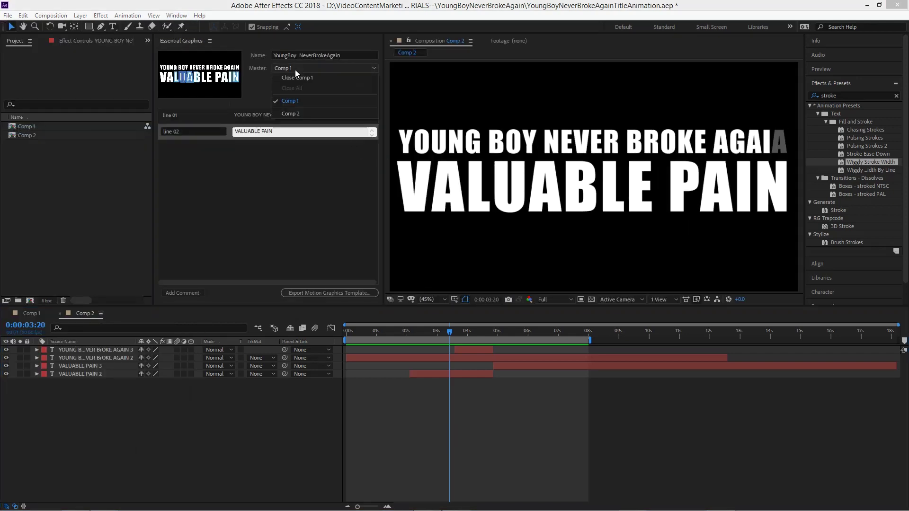
click(290, 114)
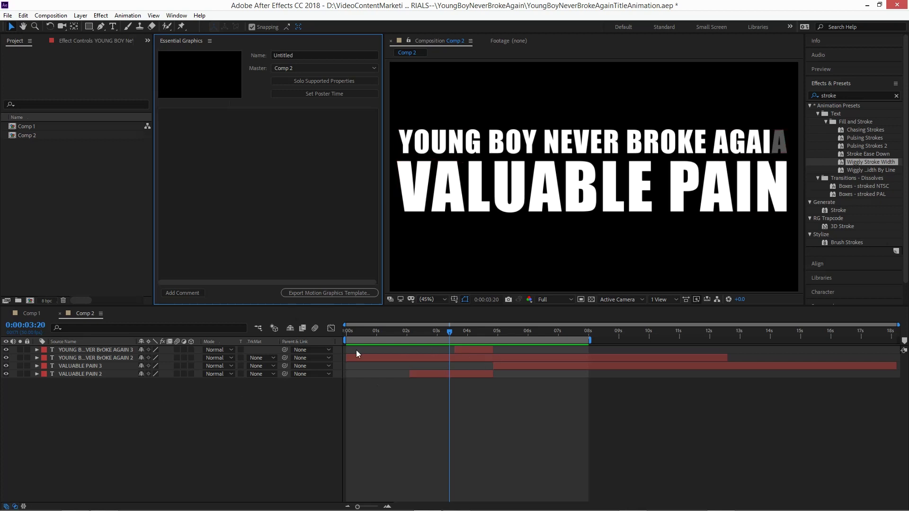
Step: Add layer 2's Source Text to Essential Graphics as a property named Line 01
click(391, 357)
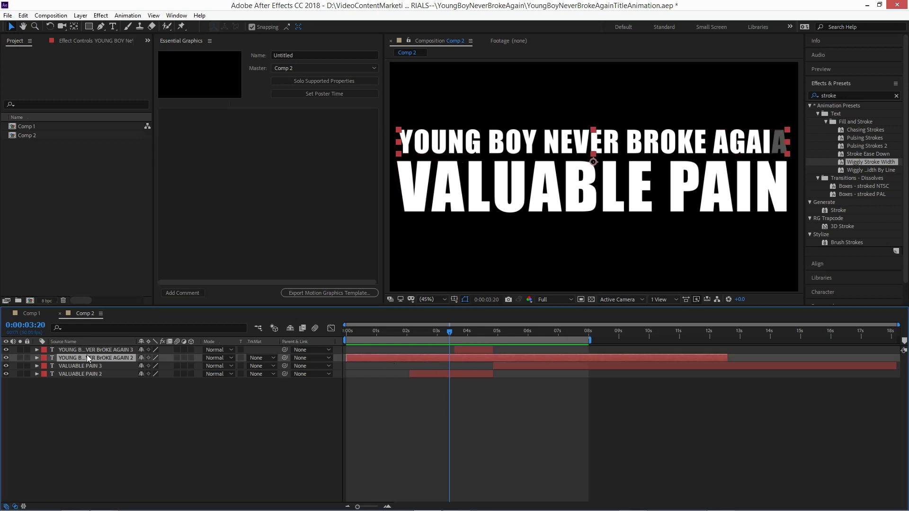
click(37, 359)
click(44, 366)
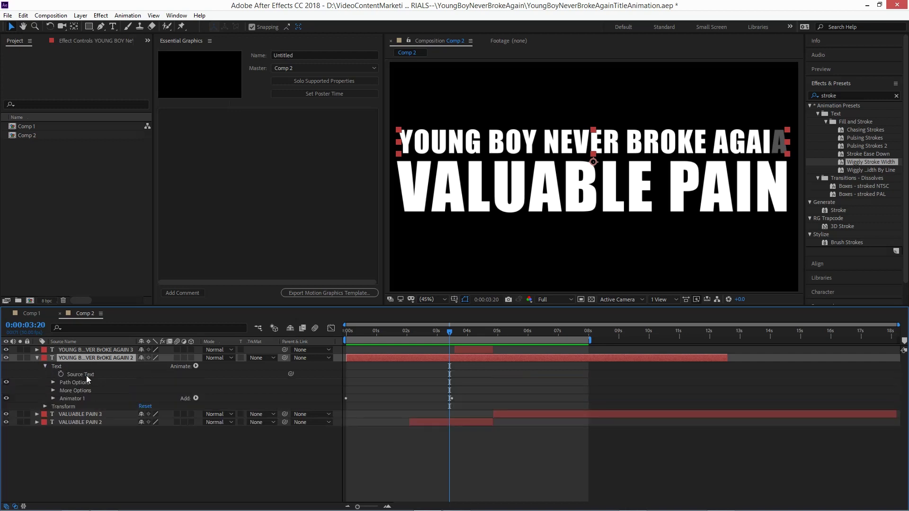
drag(90, 373, 219, 166)
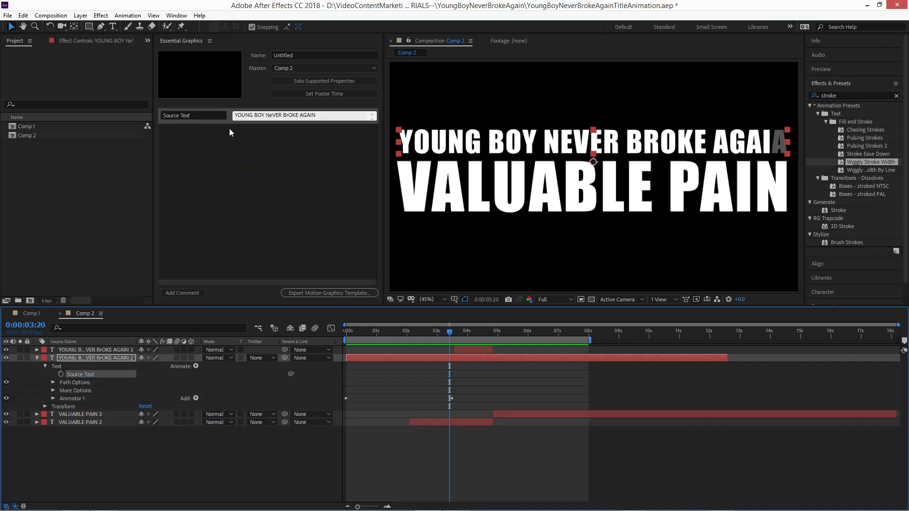
click(177, 117)
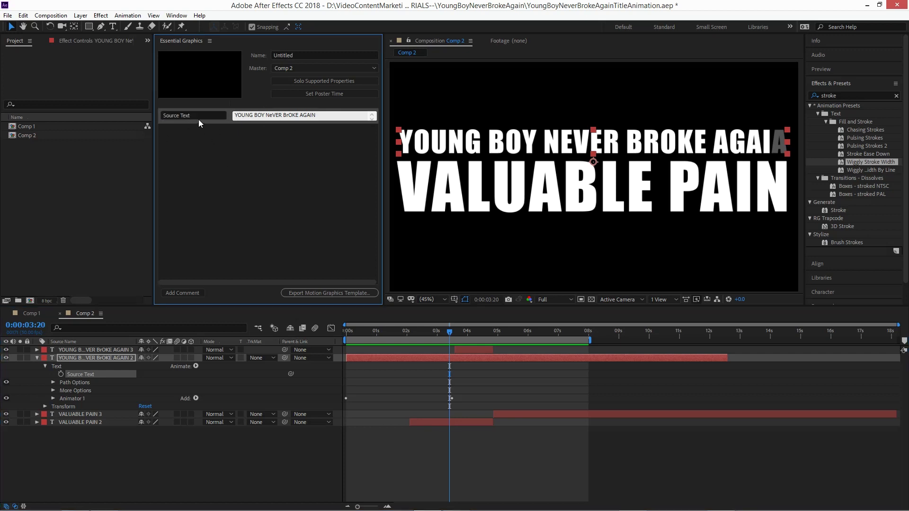
text(Line 01)
key(Return)
Step: Pick-whip the duplicate YOUNG BOY layer's Source Text to layer 2's Source Text
click(115, 351)
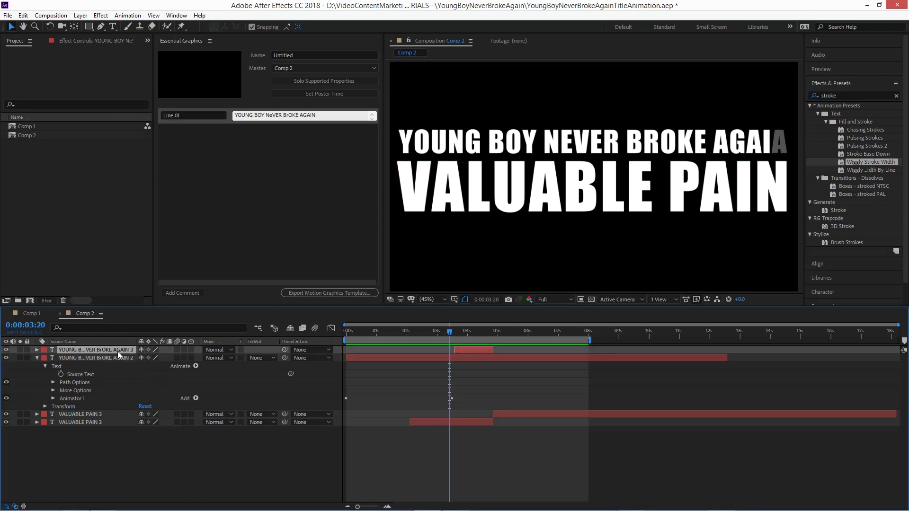
click(37, 349)
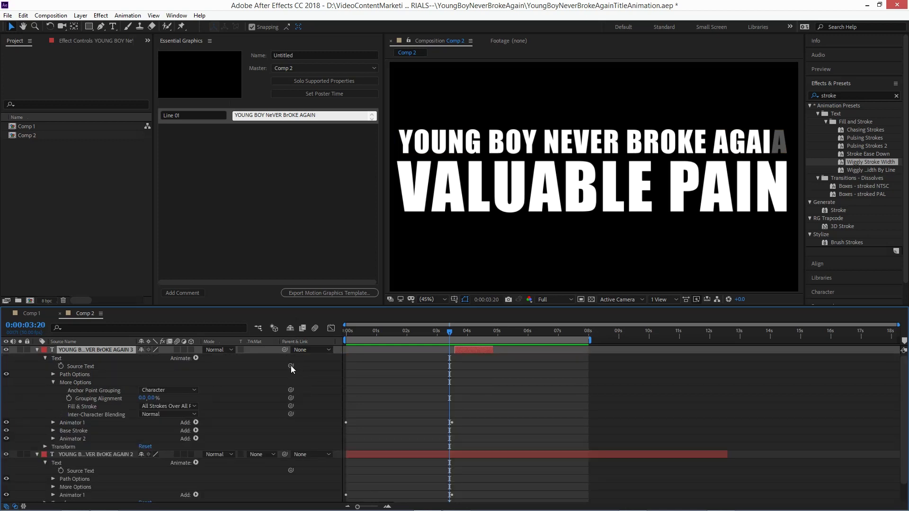
drag(290, 366, 82, 471)
click(82, 470)
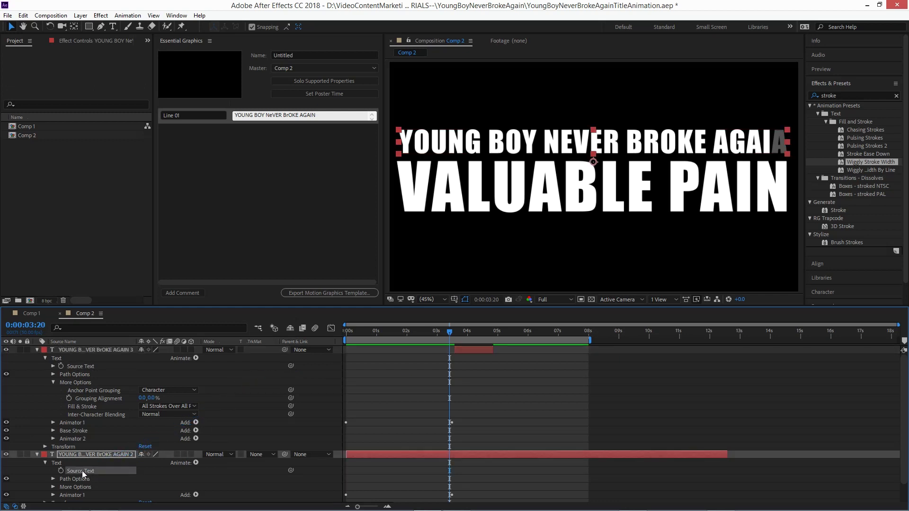
click(38, 350)
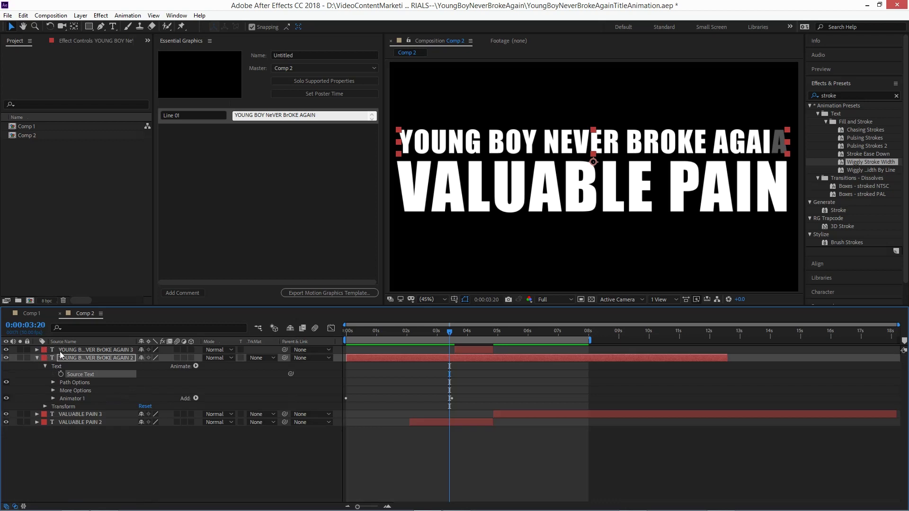
click(78, 422)
Step: Add VALUABLE PAIN 2's Source Text to Essential Graphics as a property named Line 02
click(38, 422)
click(46, 430)
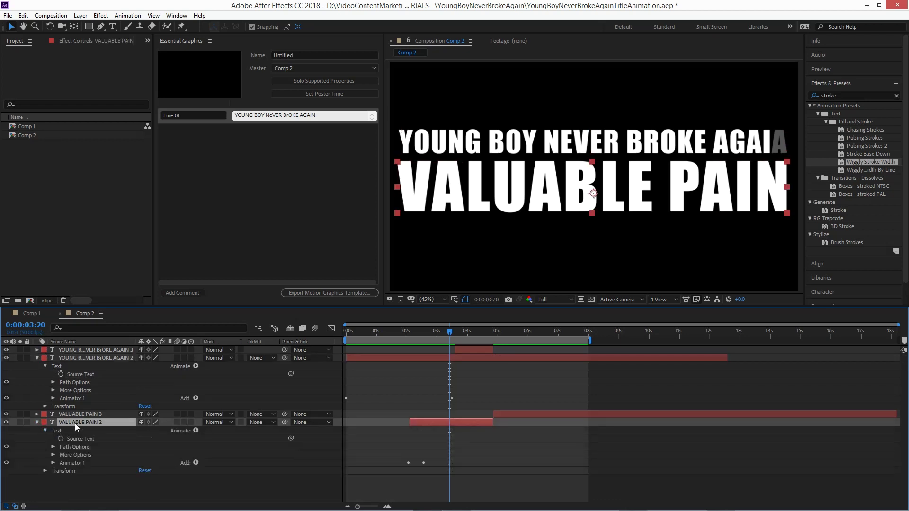
drag(75, 442, 185, 163)
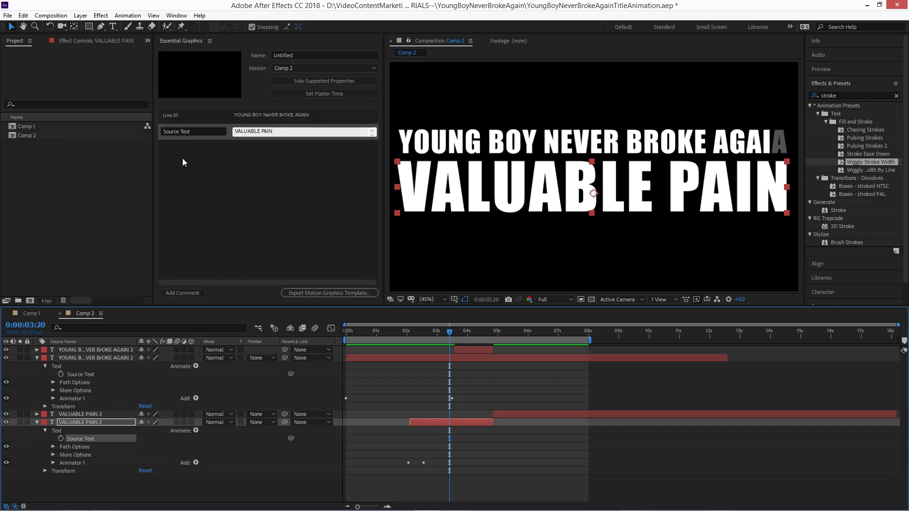
click(199, 132)
text(Line 02)
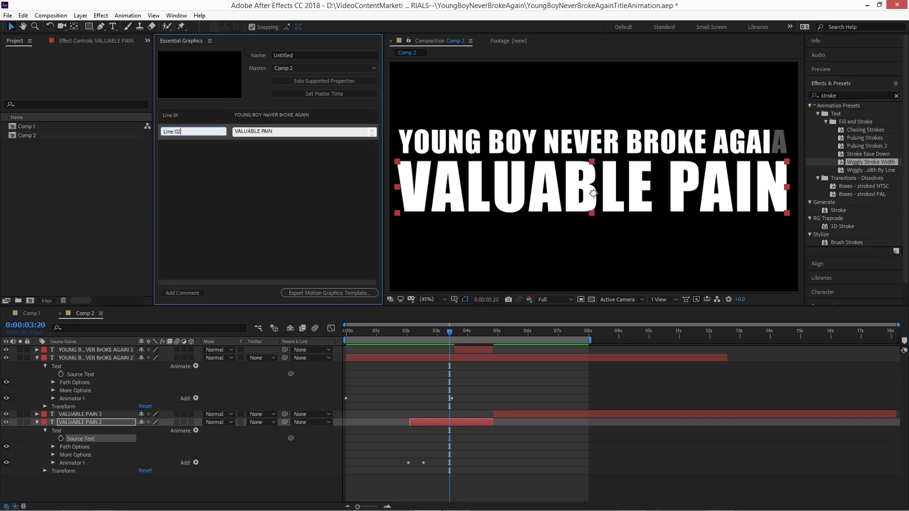
key(Return)
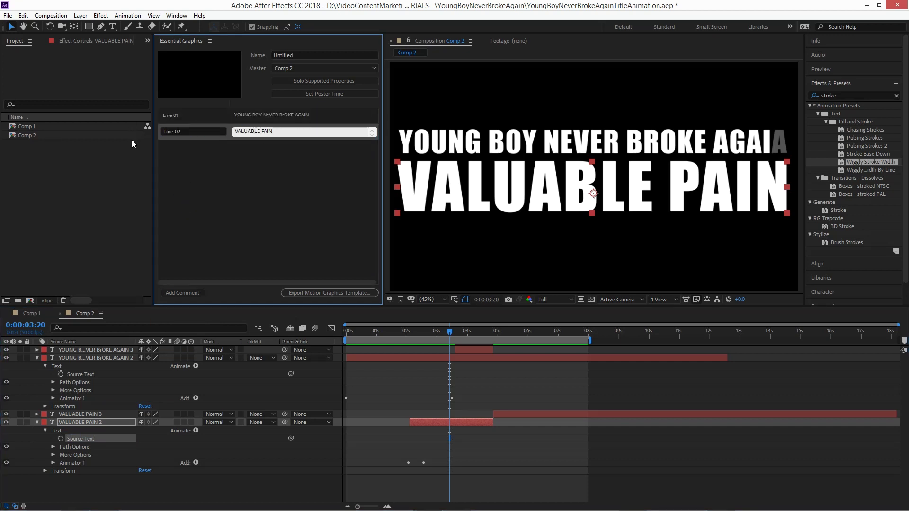
Step: Pick-whip VALUABLE PAIN 3's Source Text to VALUABLE PAIN 2's, then collapse the layers
click(37, 416)
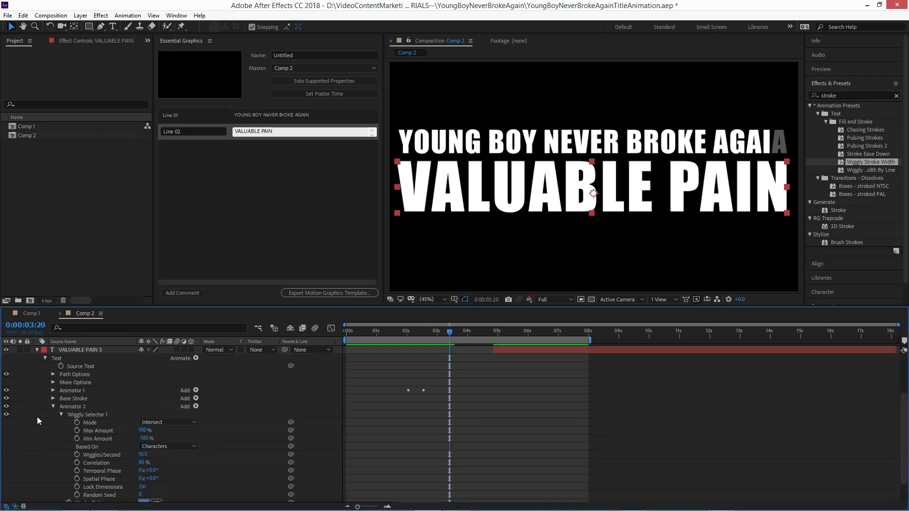
scroll(211, 435, up, 2)
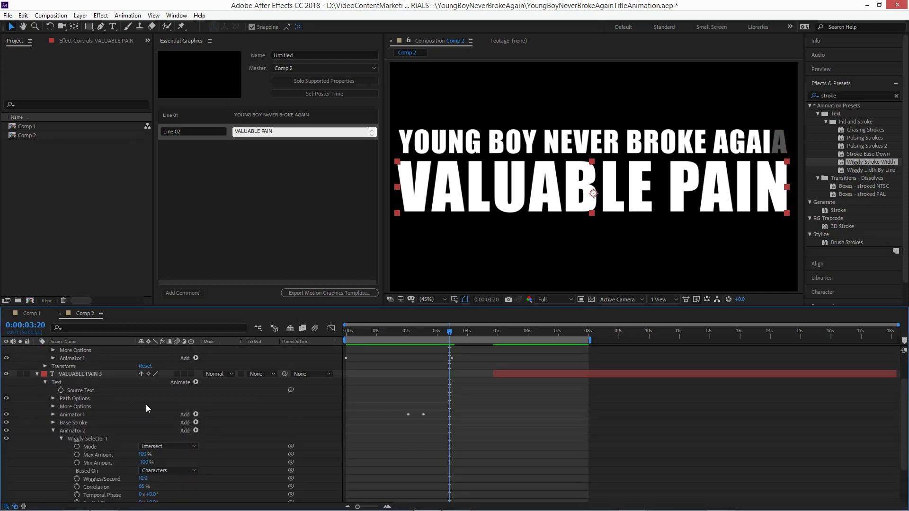
click(53, 430)
scroll(62, 427, up, 3)
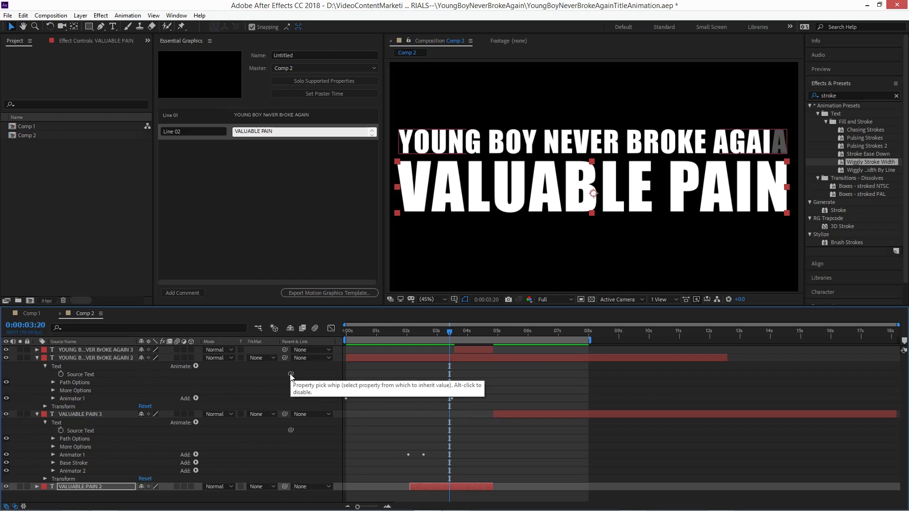
click(37, 486)
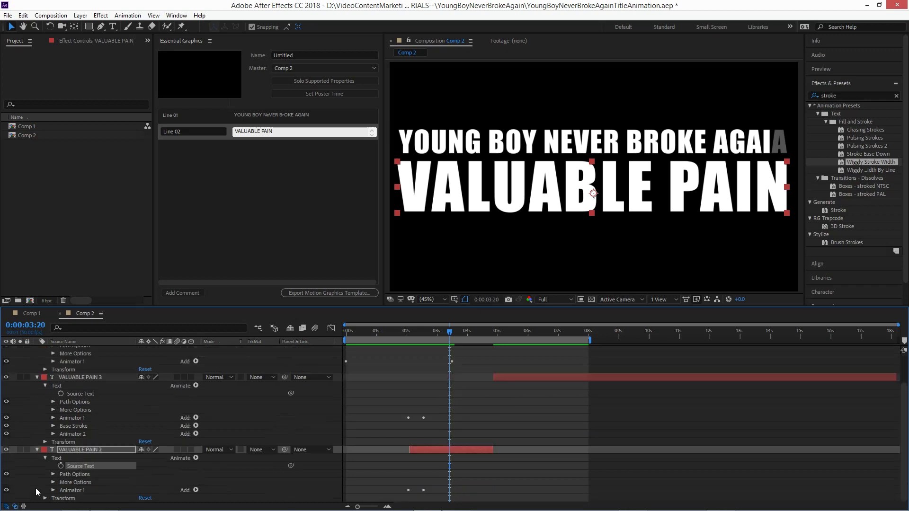
drag(290, 394, 85, 466)
click(36, 377)
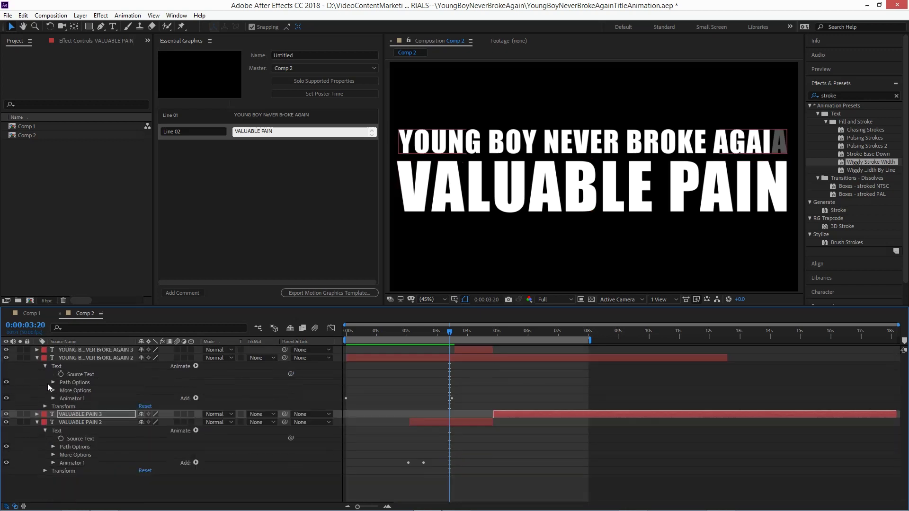
click(37, 358)
click(37, 376)
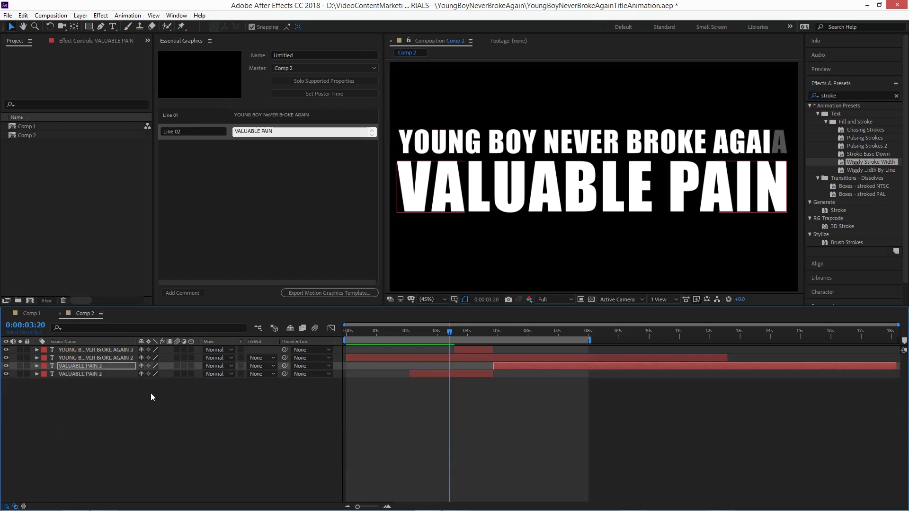
click(142, 412)
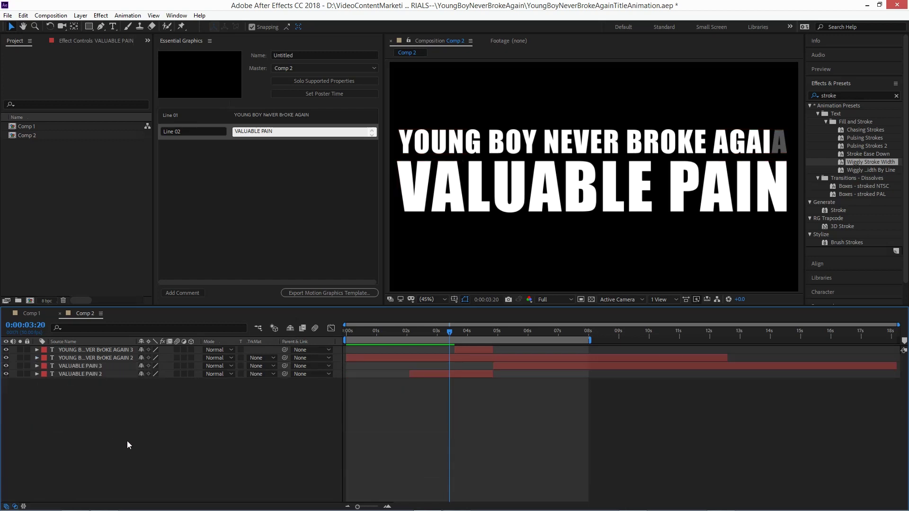
click(275, 189)
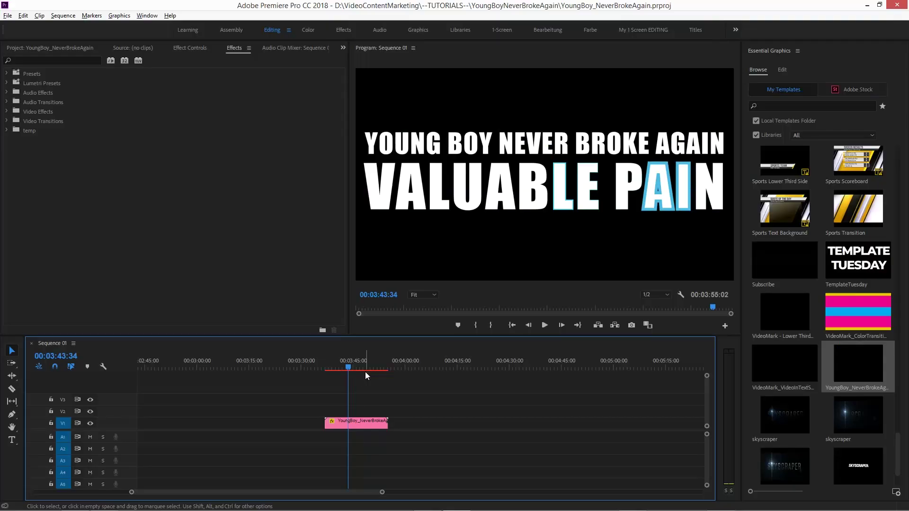
Step: Preview the old title template clip, then delete it from V1
mouse_move(349, 368)
mouse_down()
mouse_move(333, 372)
mouse_move(361, 373)
mouse_move(346, 379)
mouse_up()
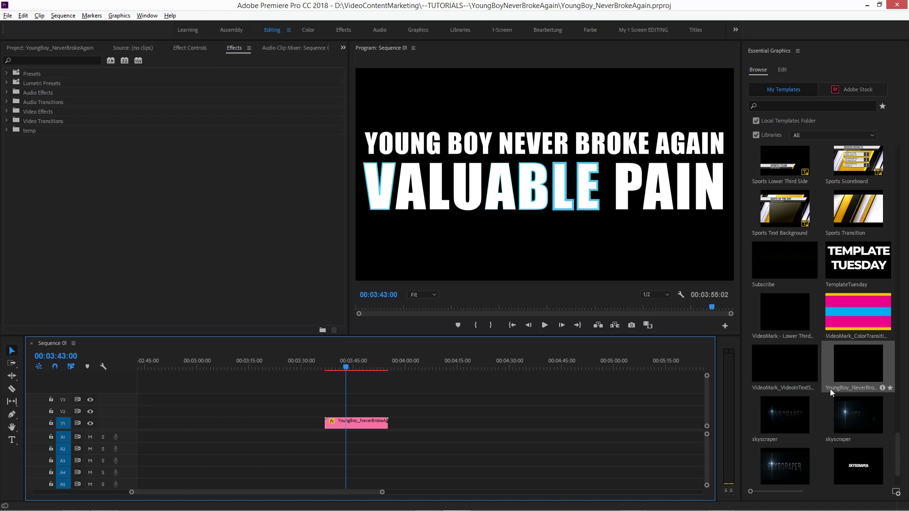
click(365, 422)
key(Delete)
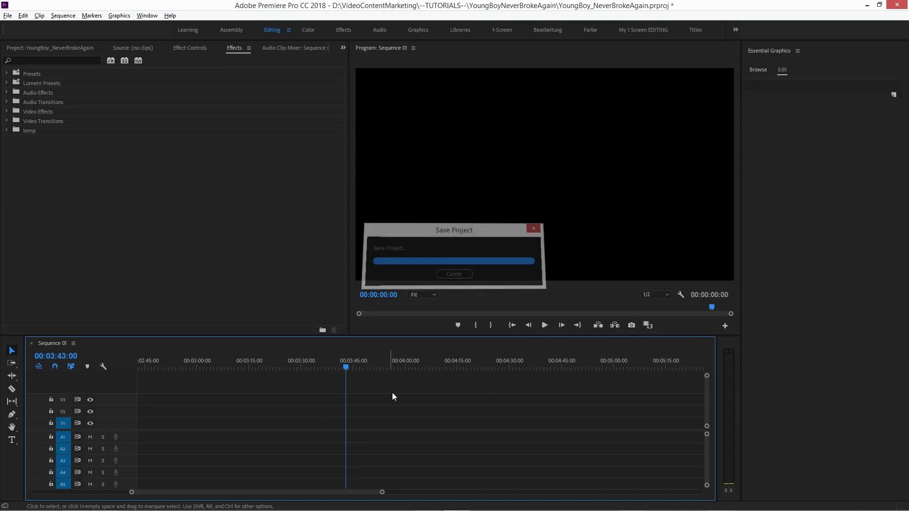
Step: Place the YoungBoy_NeverBrokeAgain template on V2 and select it to reveal its Line 01/02 fields
click(757, 70)
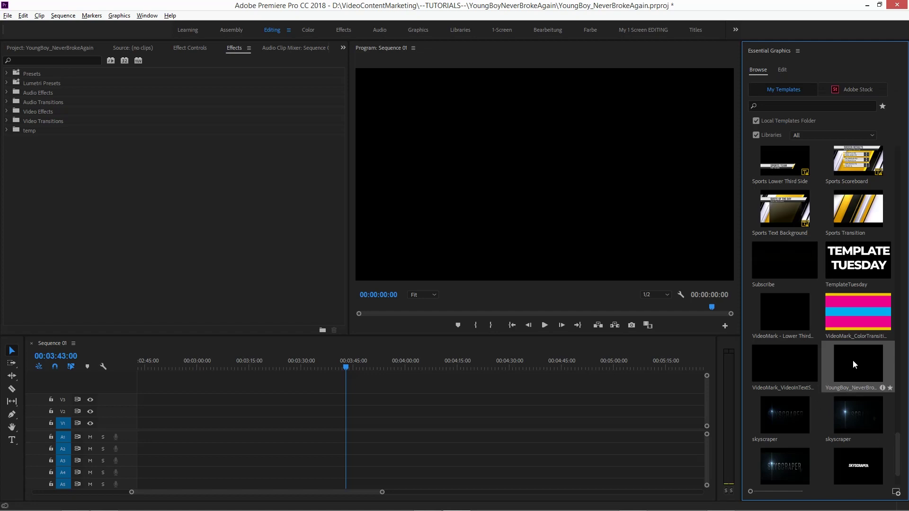
drag(855, 364, 351, 410)
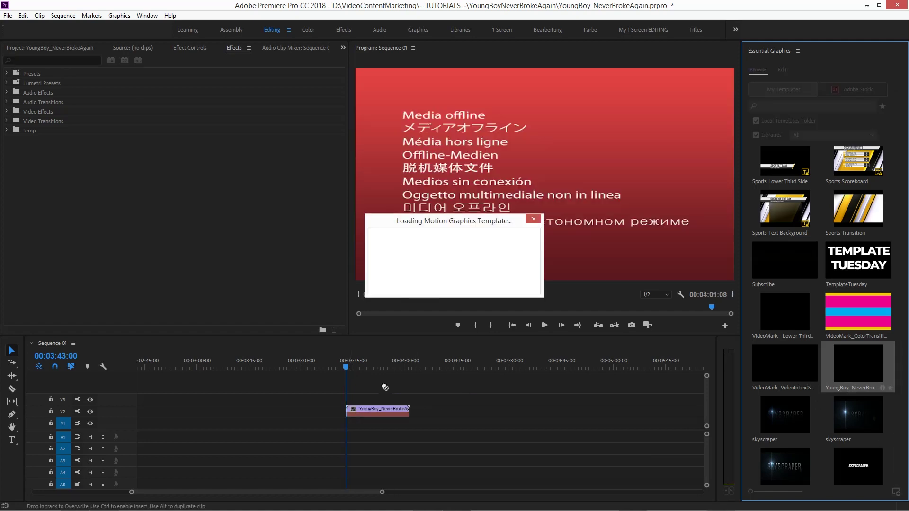
click(378, 367)
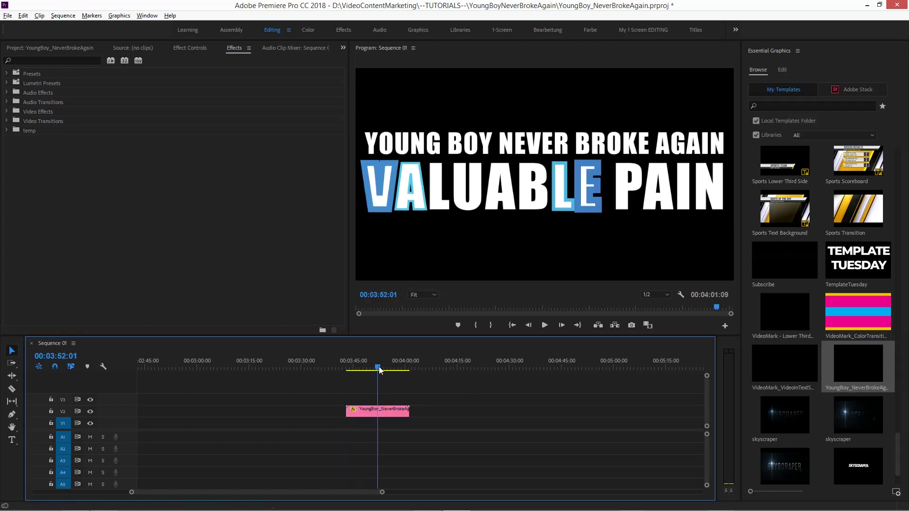
click(398, 411)
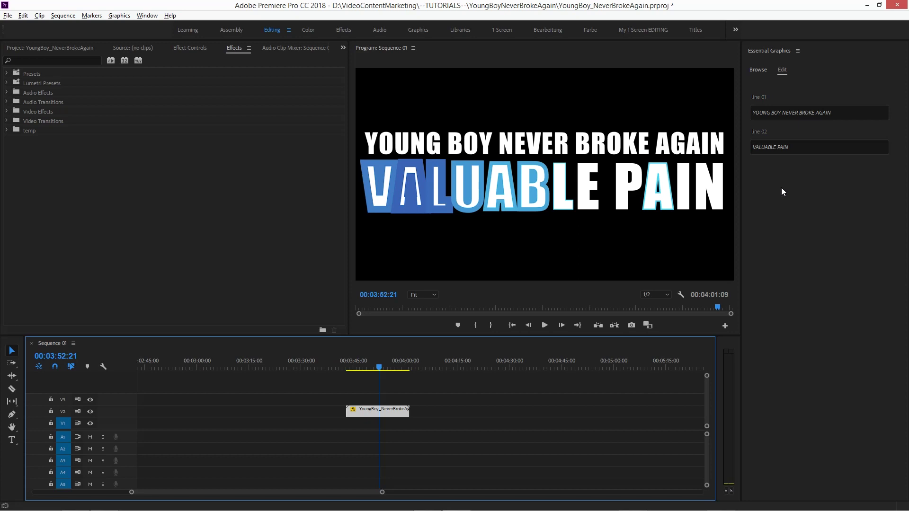
Step: Replace line 01's text with PLEASE CONSIDER SUBSCRIBING
click(820, 112)
drag(842, 113, 712, 108)
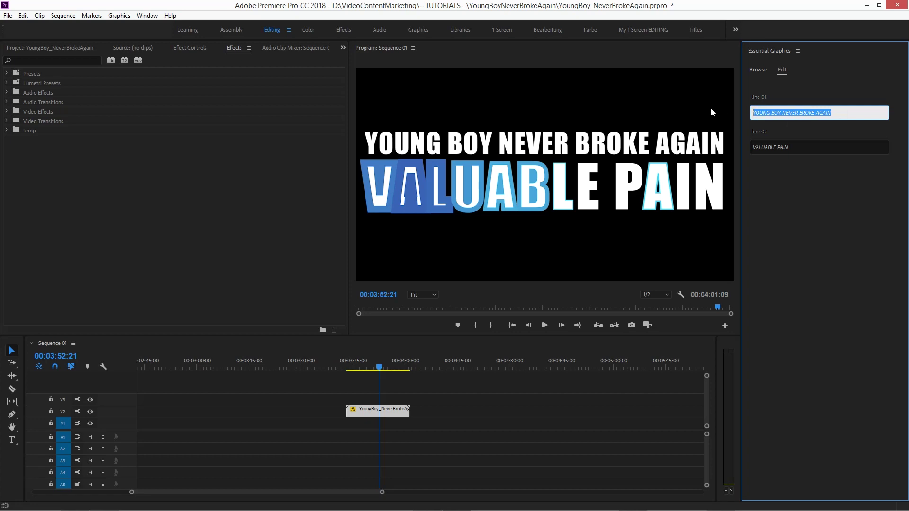
text(PLEASE )
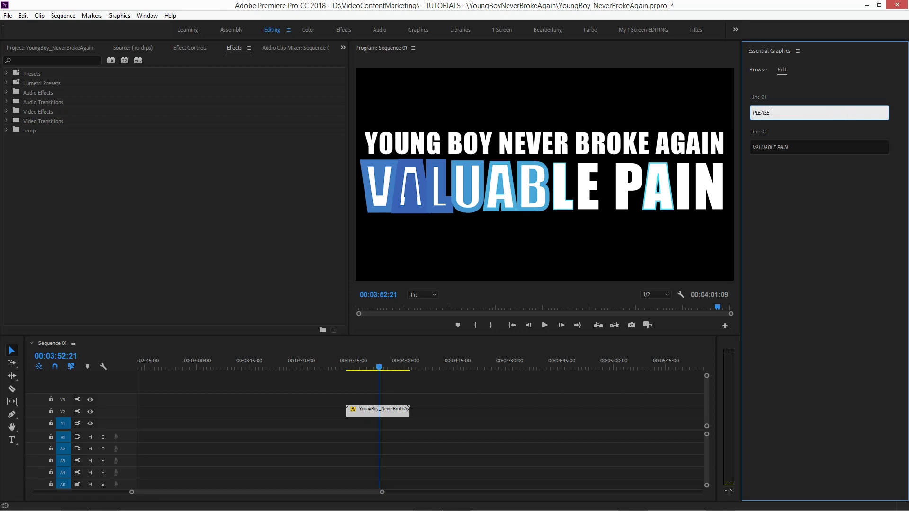
text(CONSIDER SUBSCRIBING)
Step: Replace line 02's text with VIDEO MARK and scrub back toward the title's start
click(806, 186)
drag(811, 148, 699, 147)
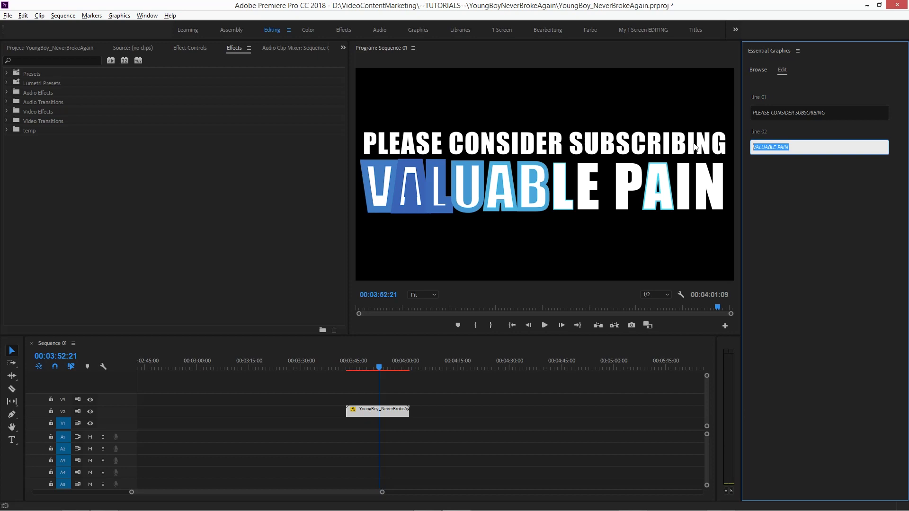
text(VIDEO MARK)
click(830, 233)
click(424, 385)
drag(379, 368, 349, 369)
key(space)
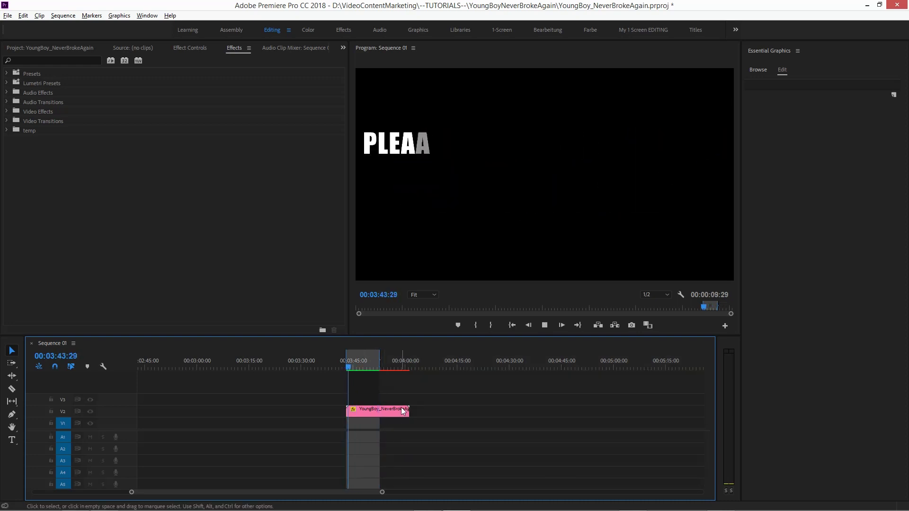